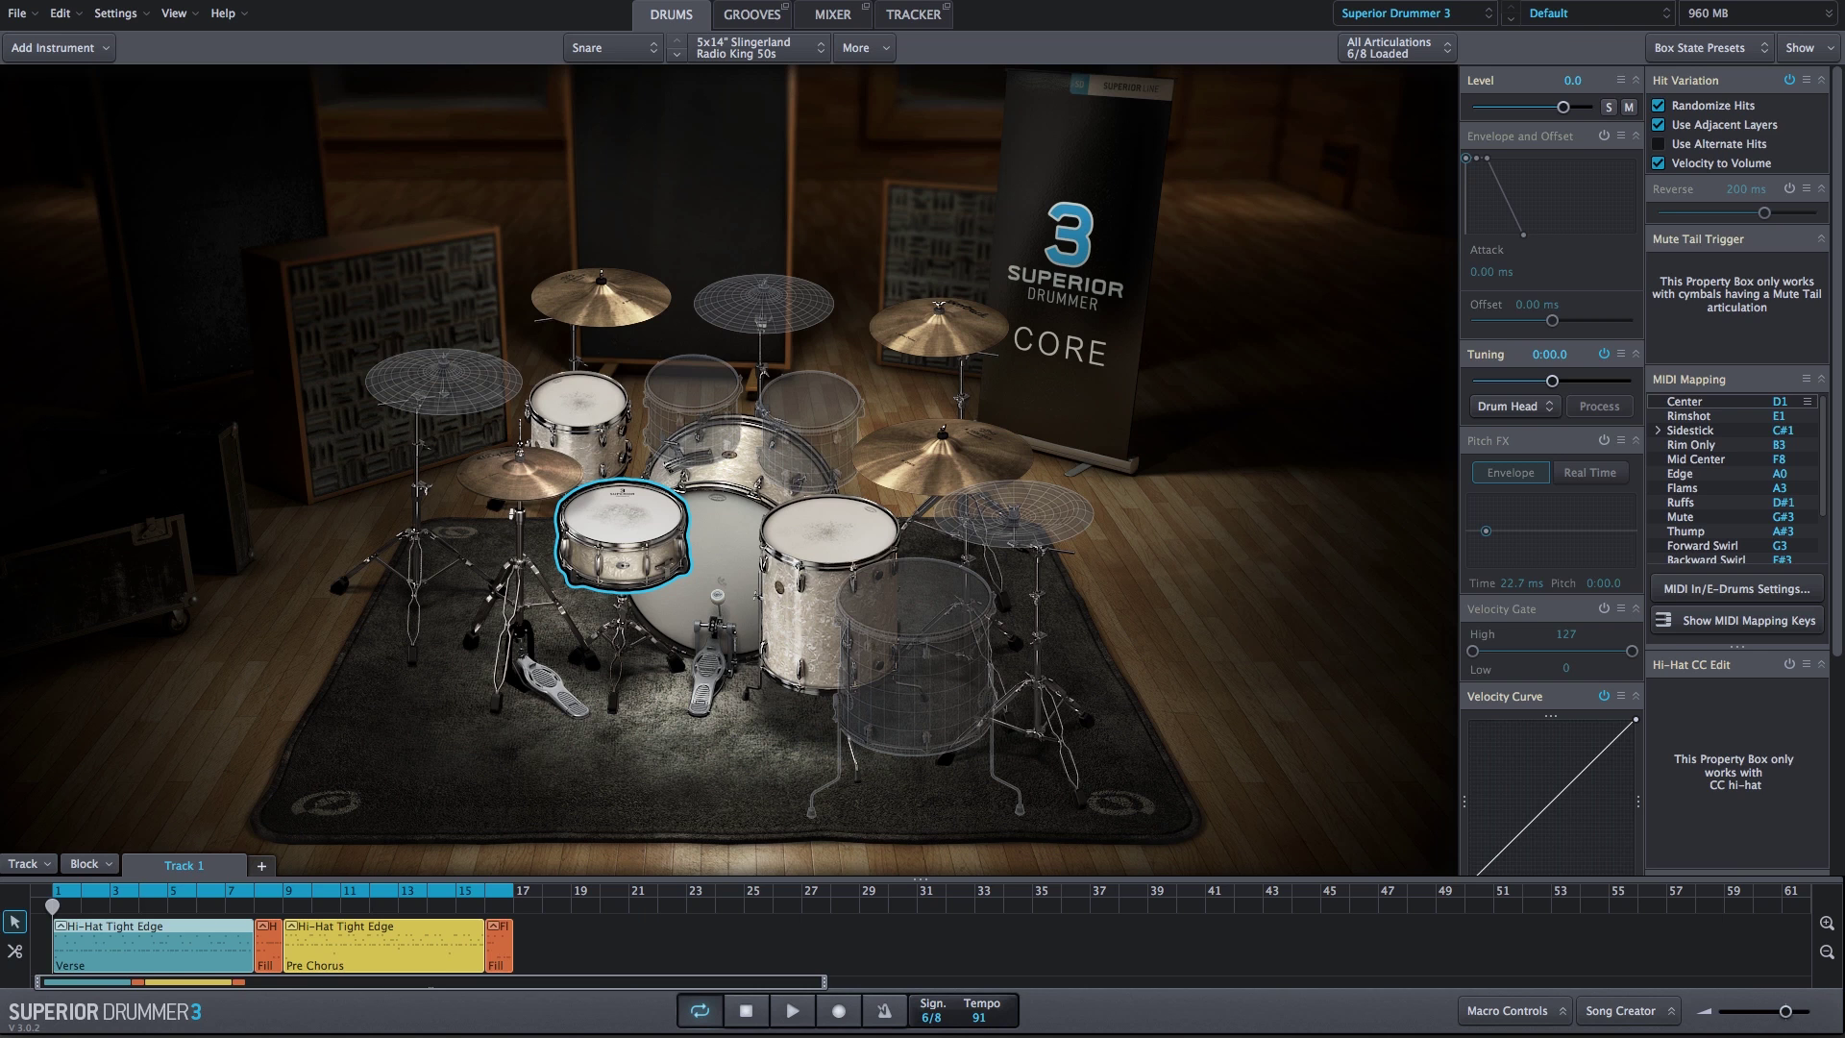
- Load the Premier Default preset from the Clean Kits preset list
click(1566, 15)
mouse_move(1593, 99)
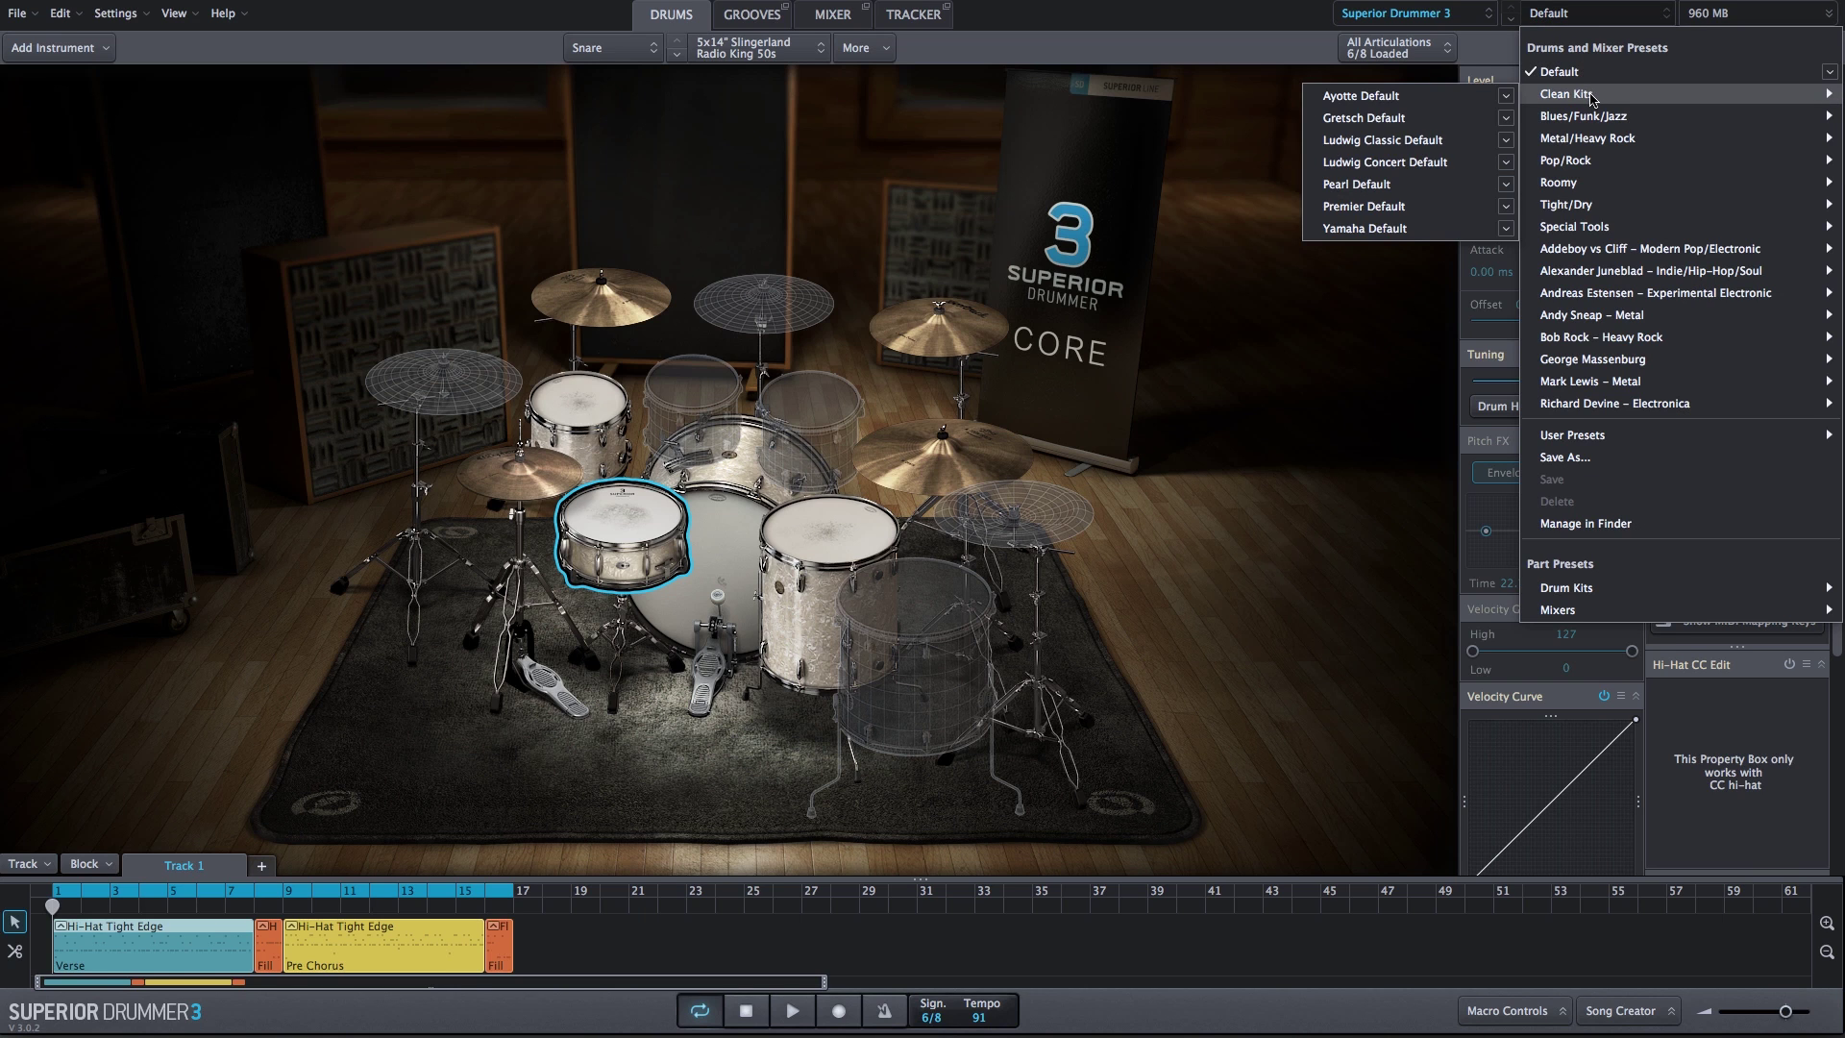
click(1445, 208)
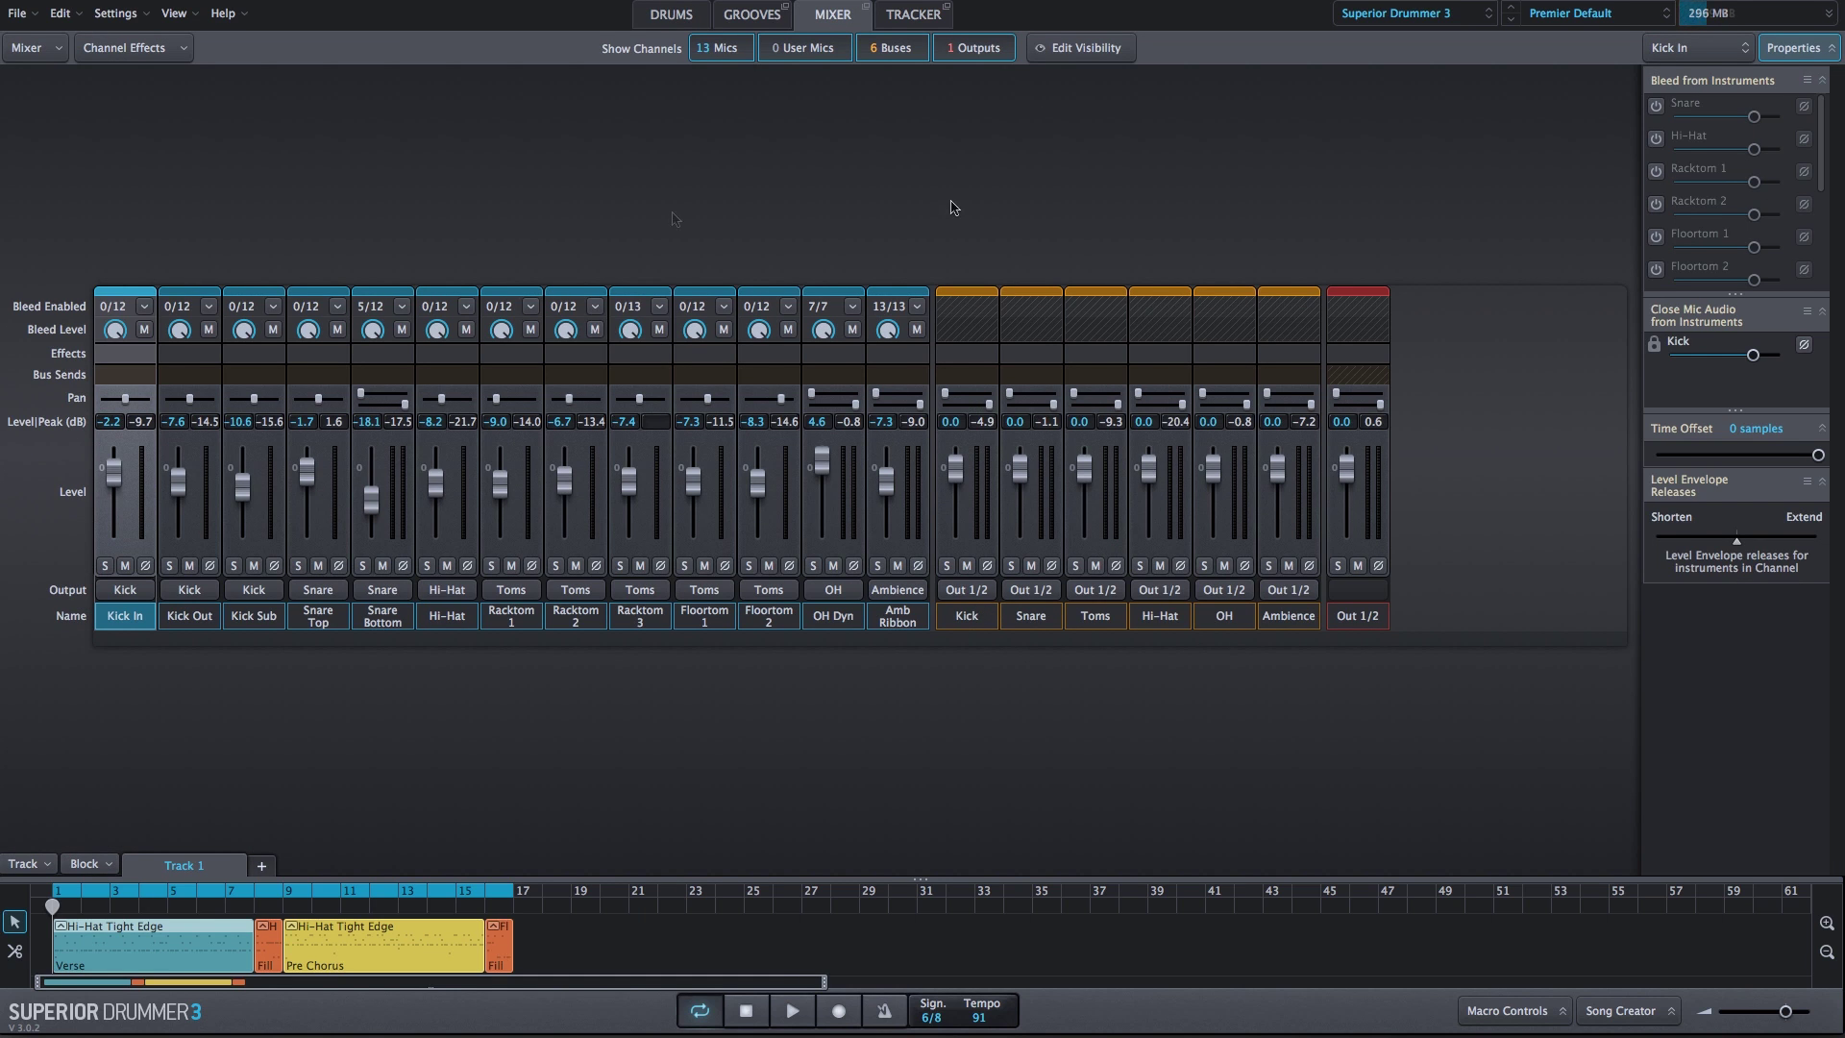
- Play the groove through the Premier Default kit, then stop playback
key(space)
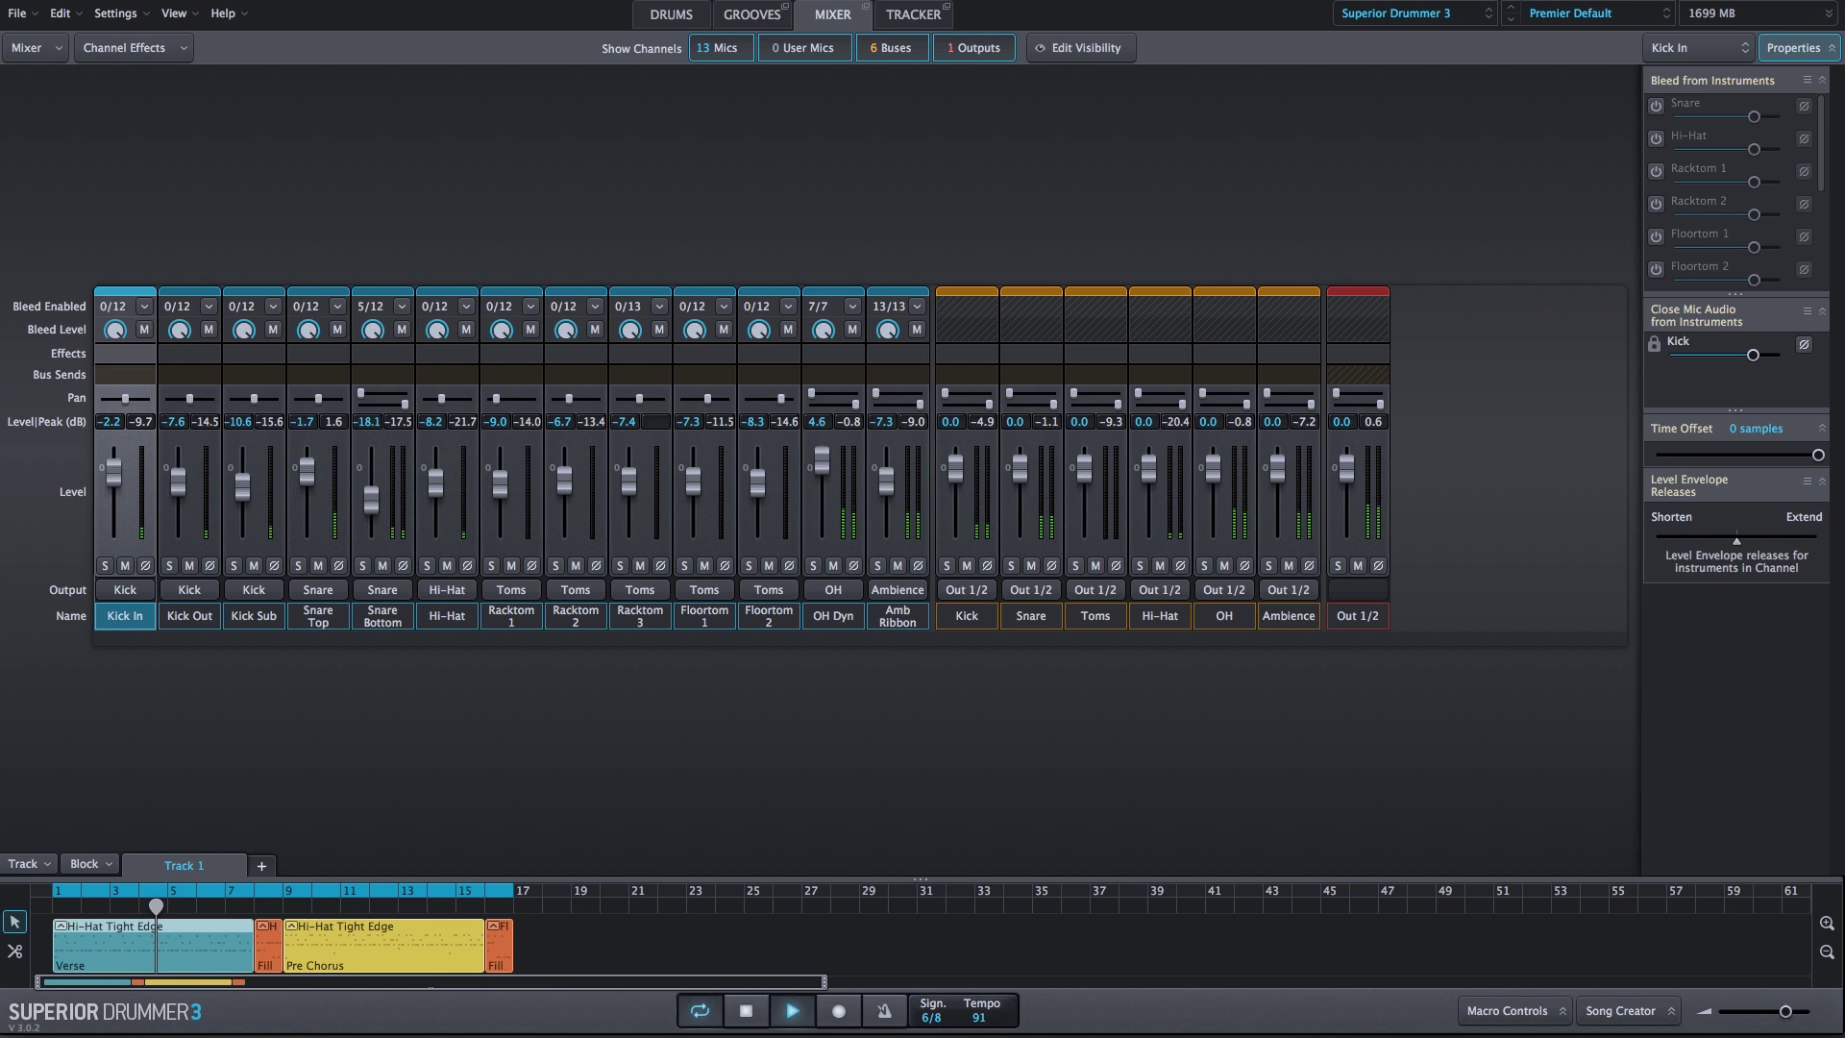
key(space)
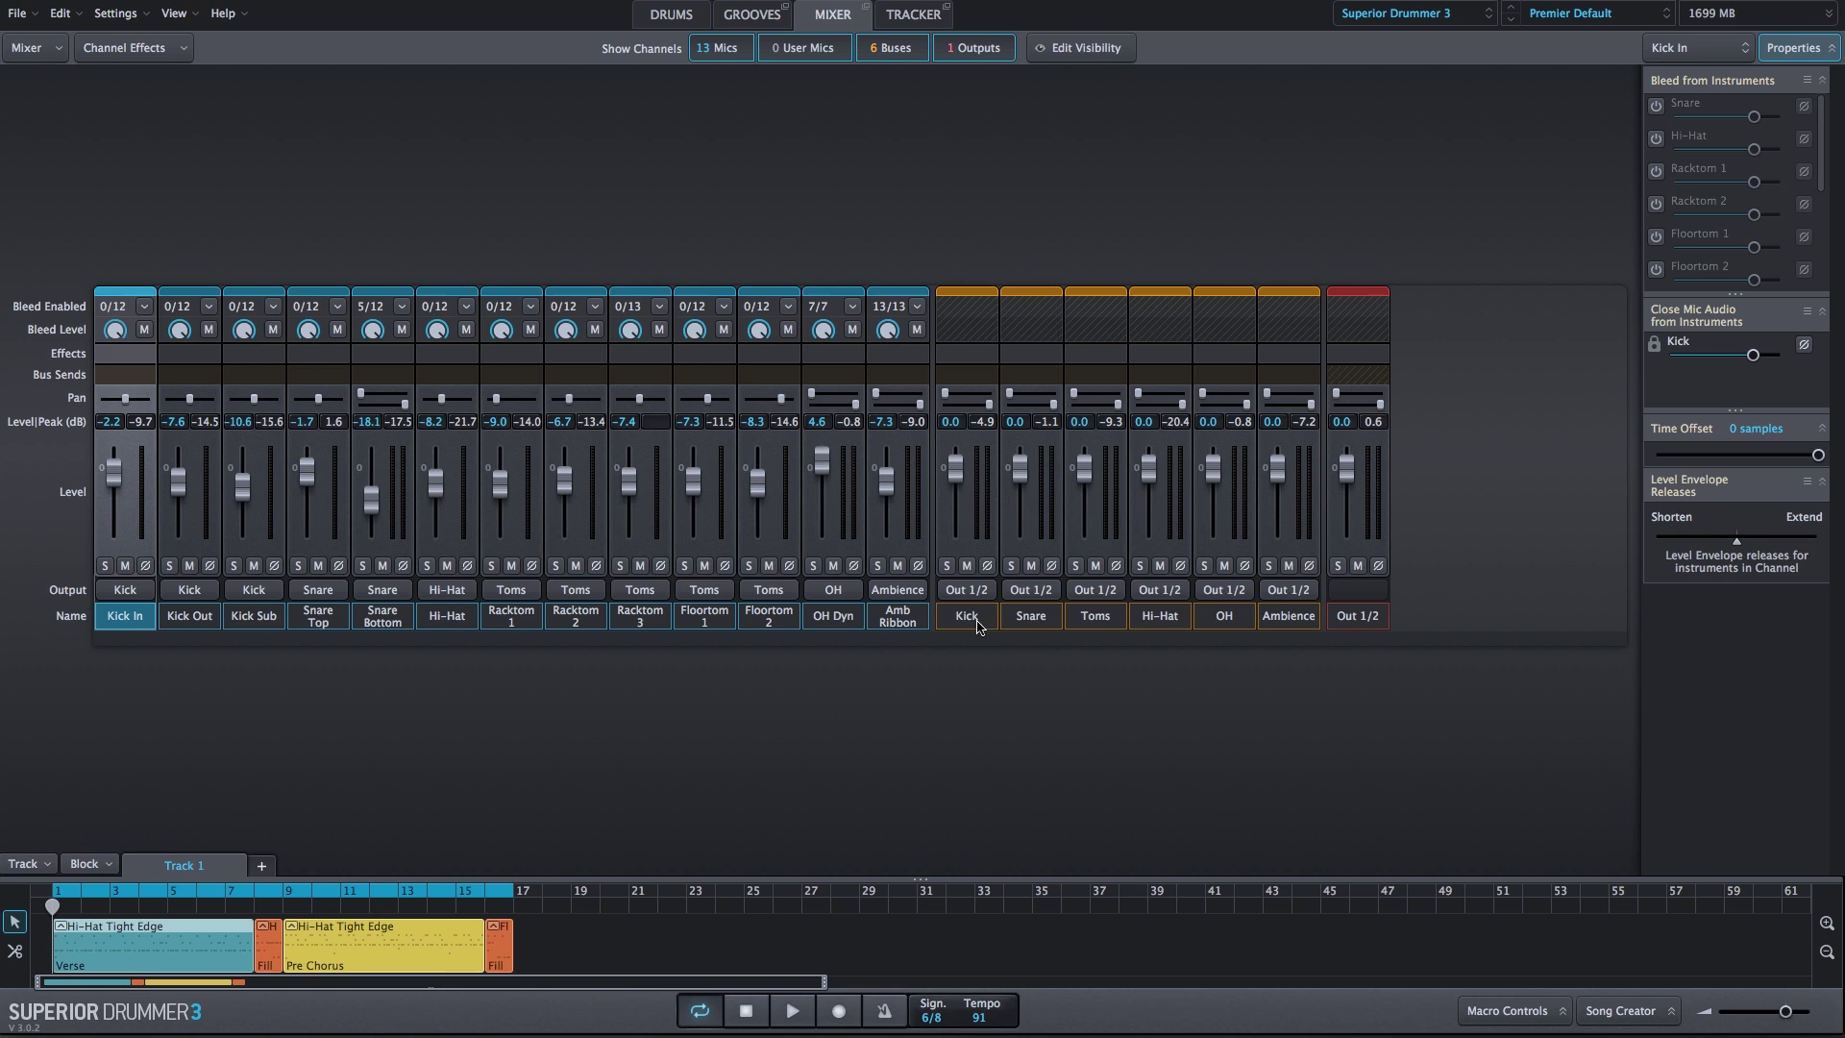
- Insert Distortion > Tape Simulator on all six selected buses and close its window
click(955, 359)
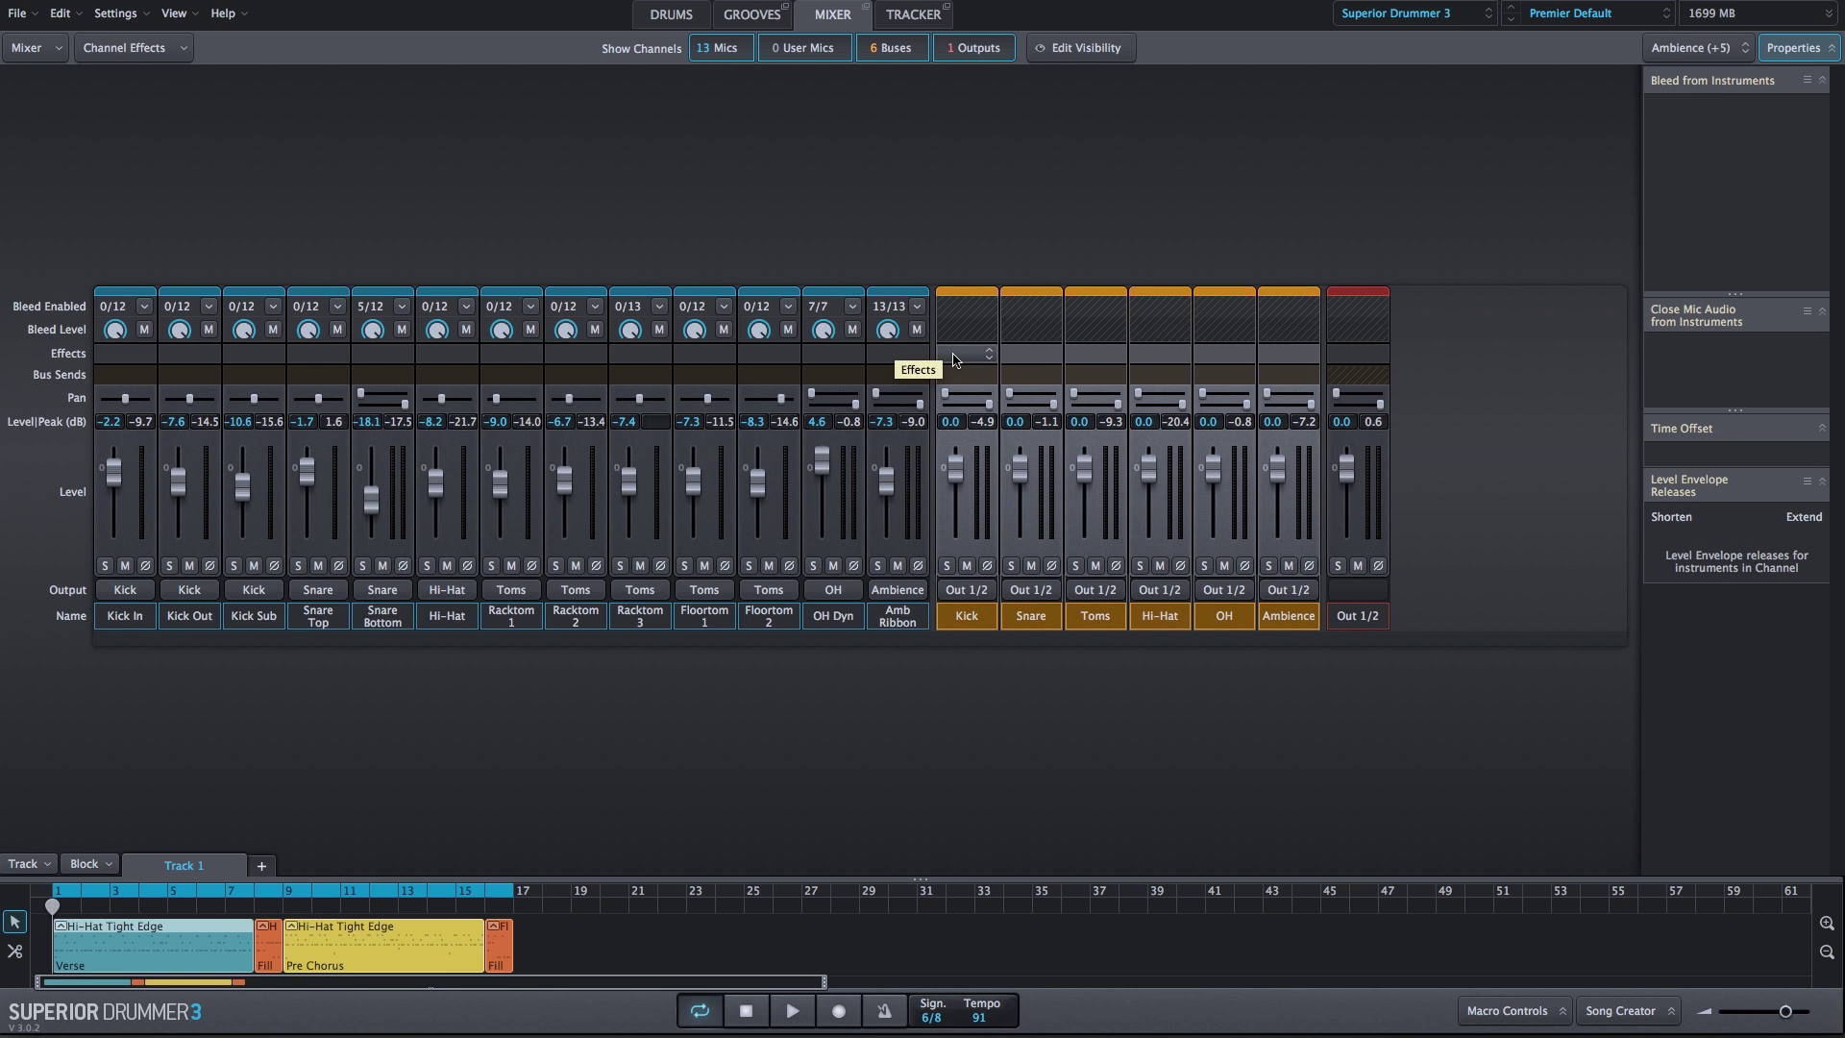
click(955, 359)
mouse_move(990, 419)
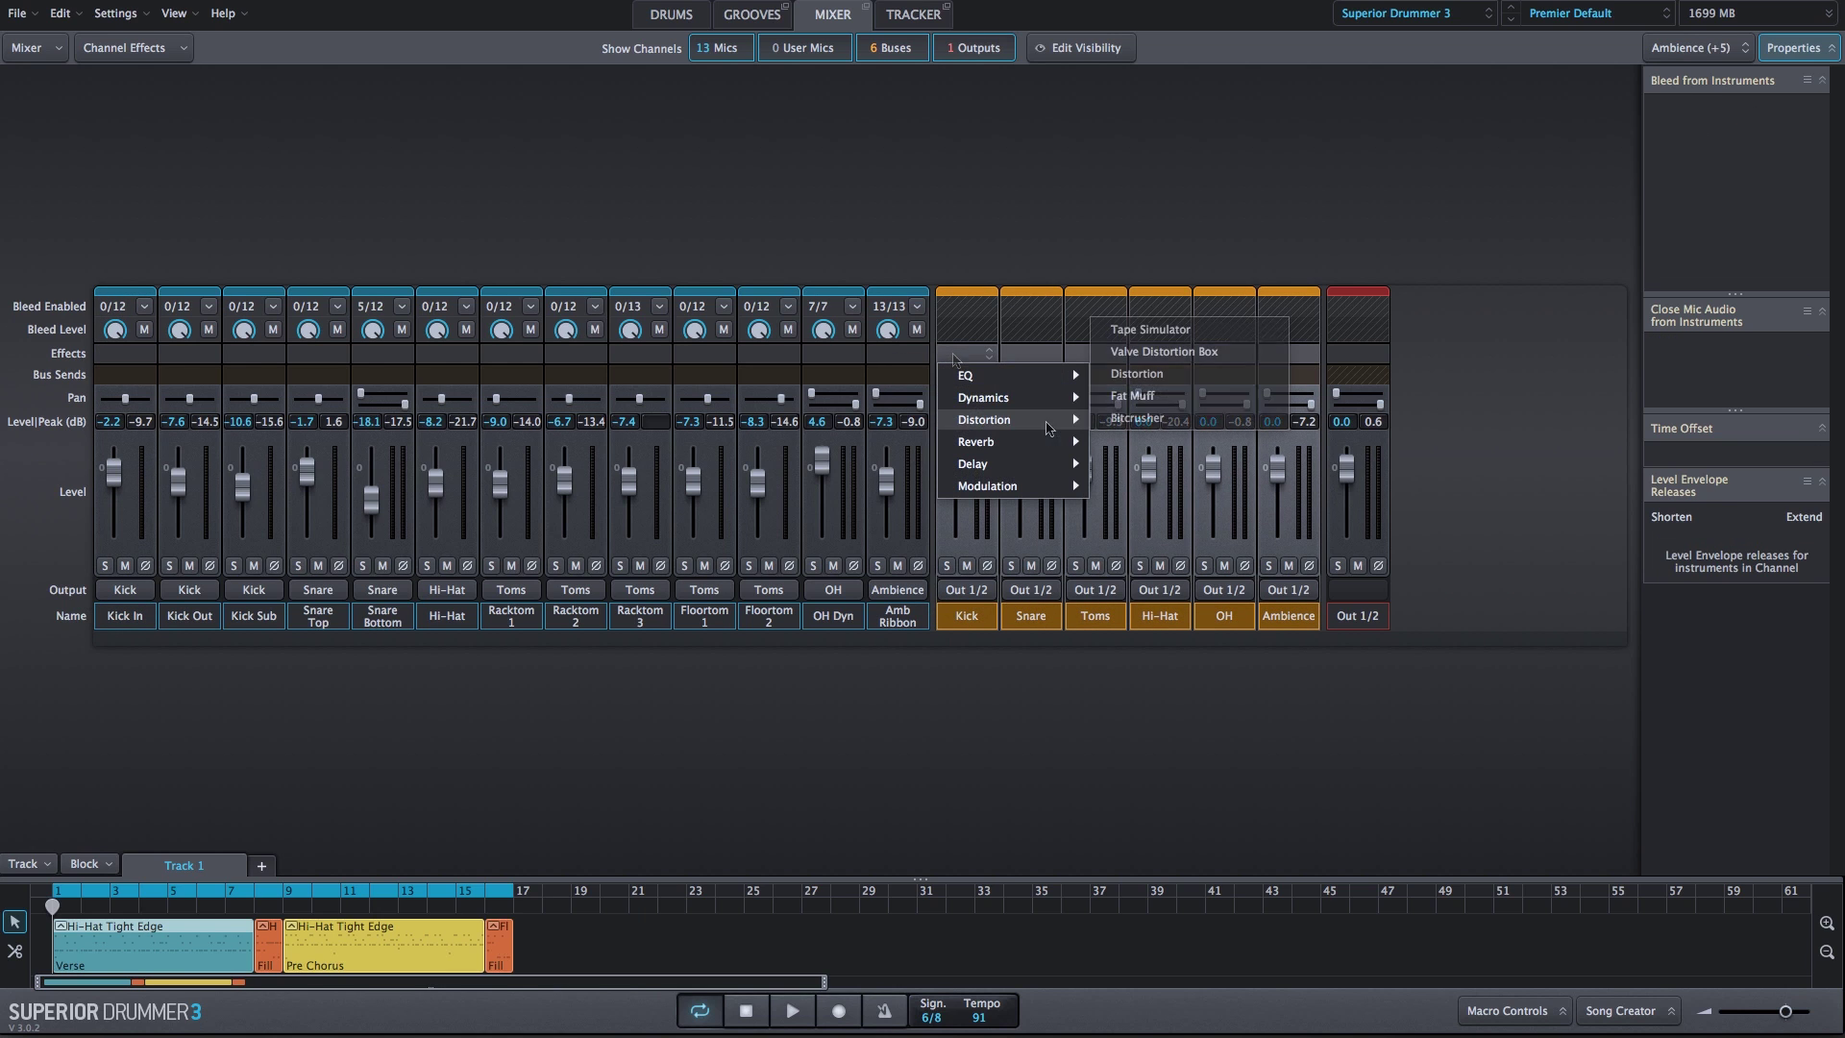
click(1133, 330)
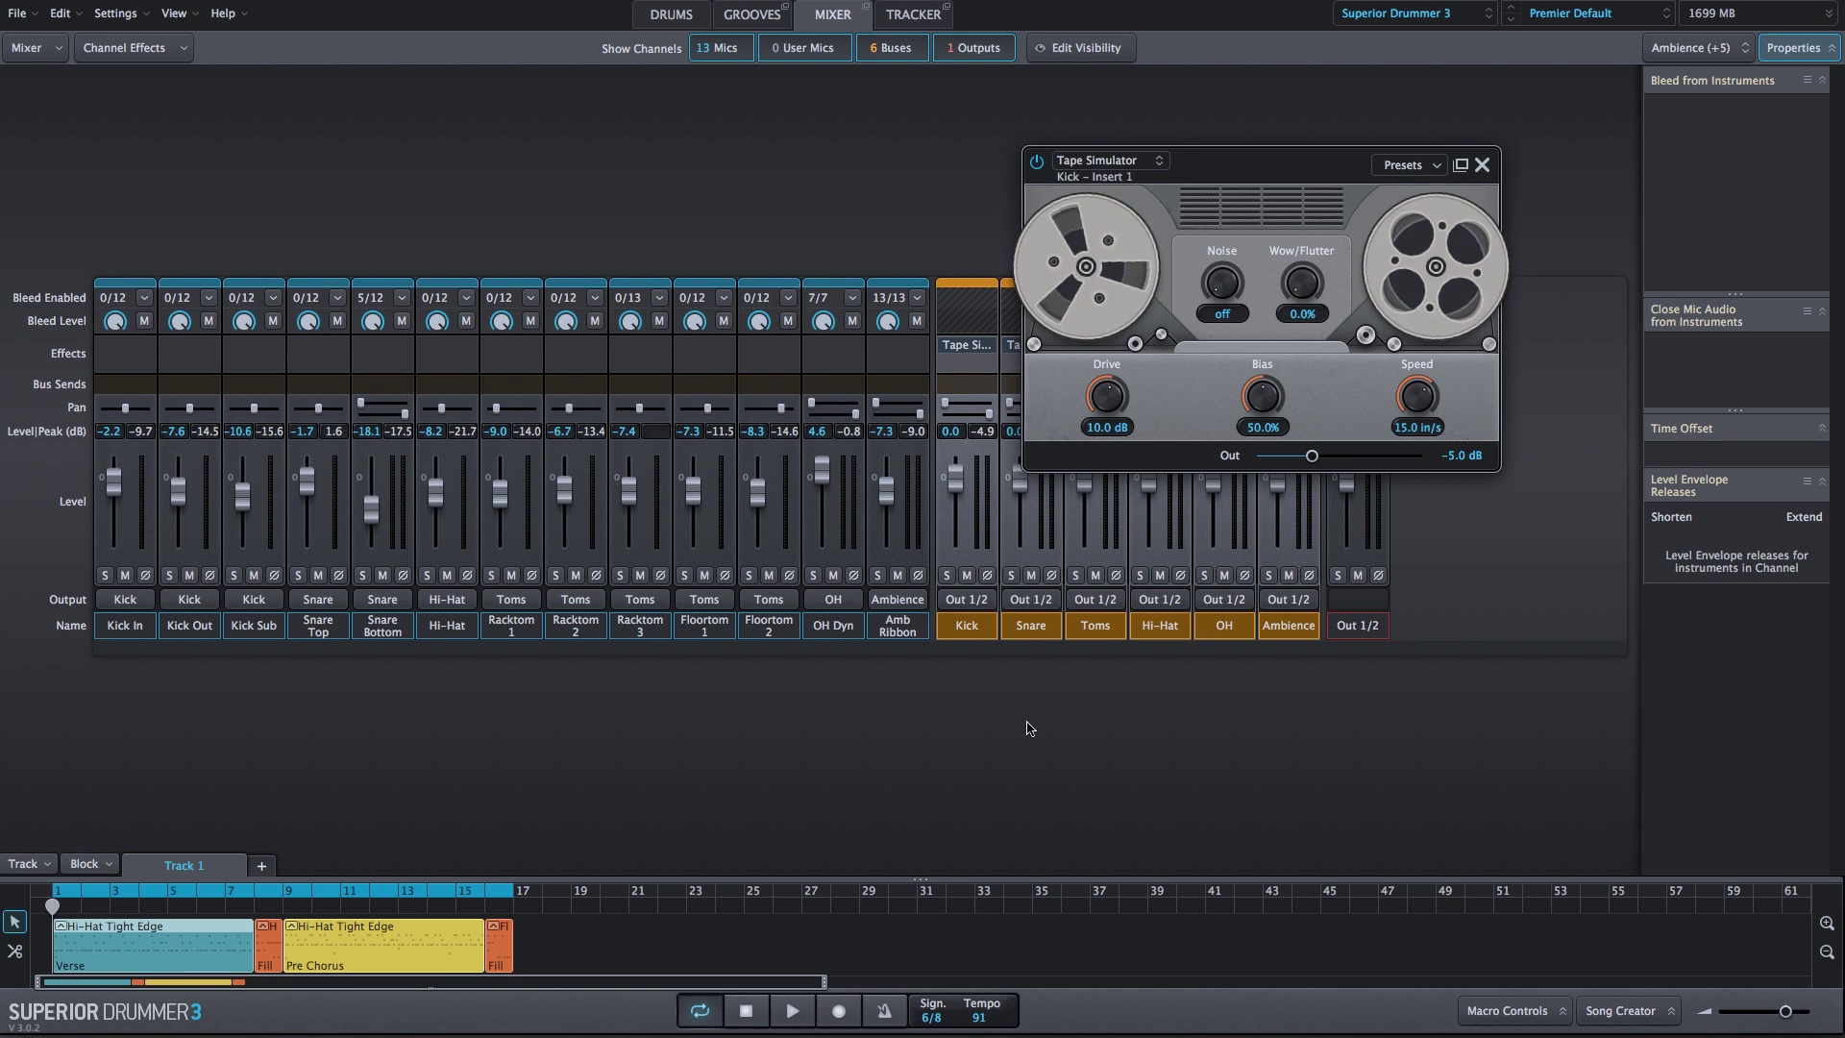
click(1481, 165)
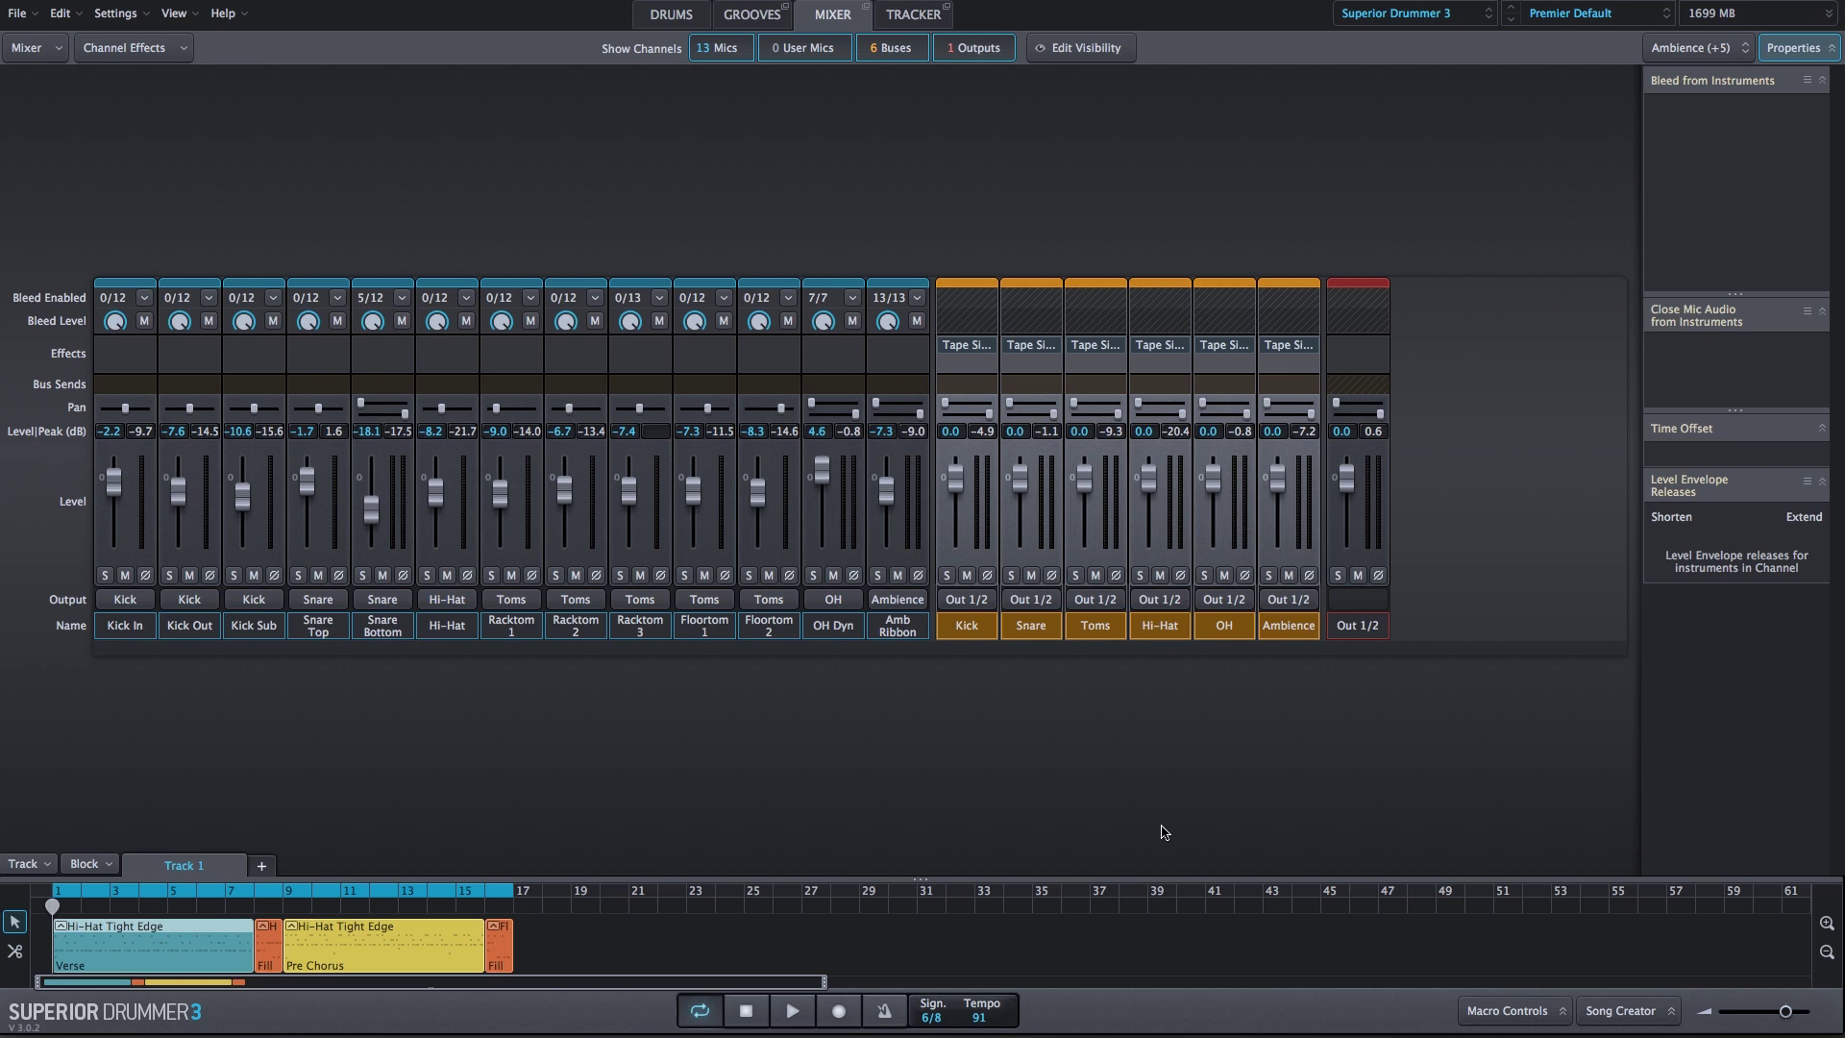
- Play the groove with tape simulation on the buses, then stop playback
key(space)
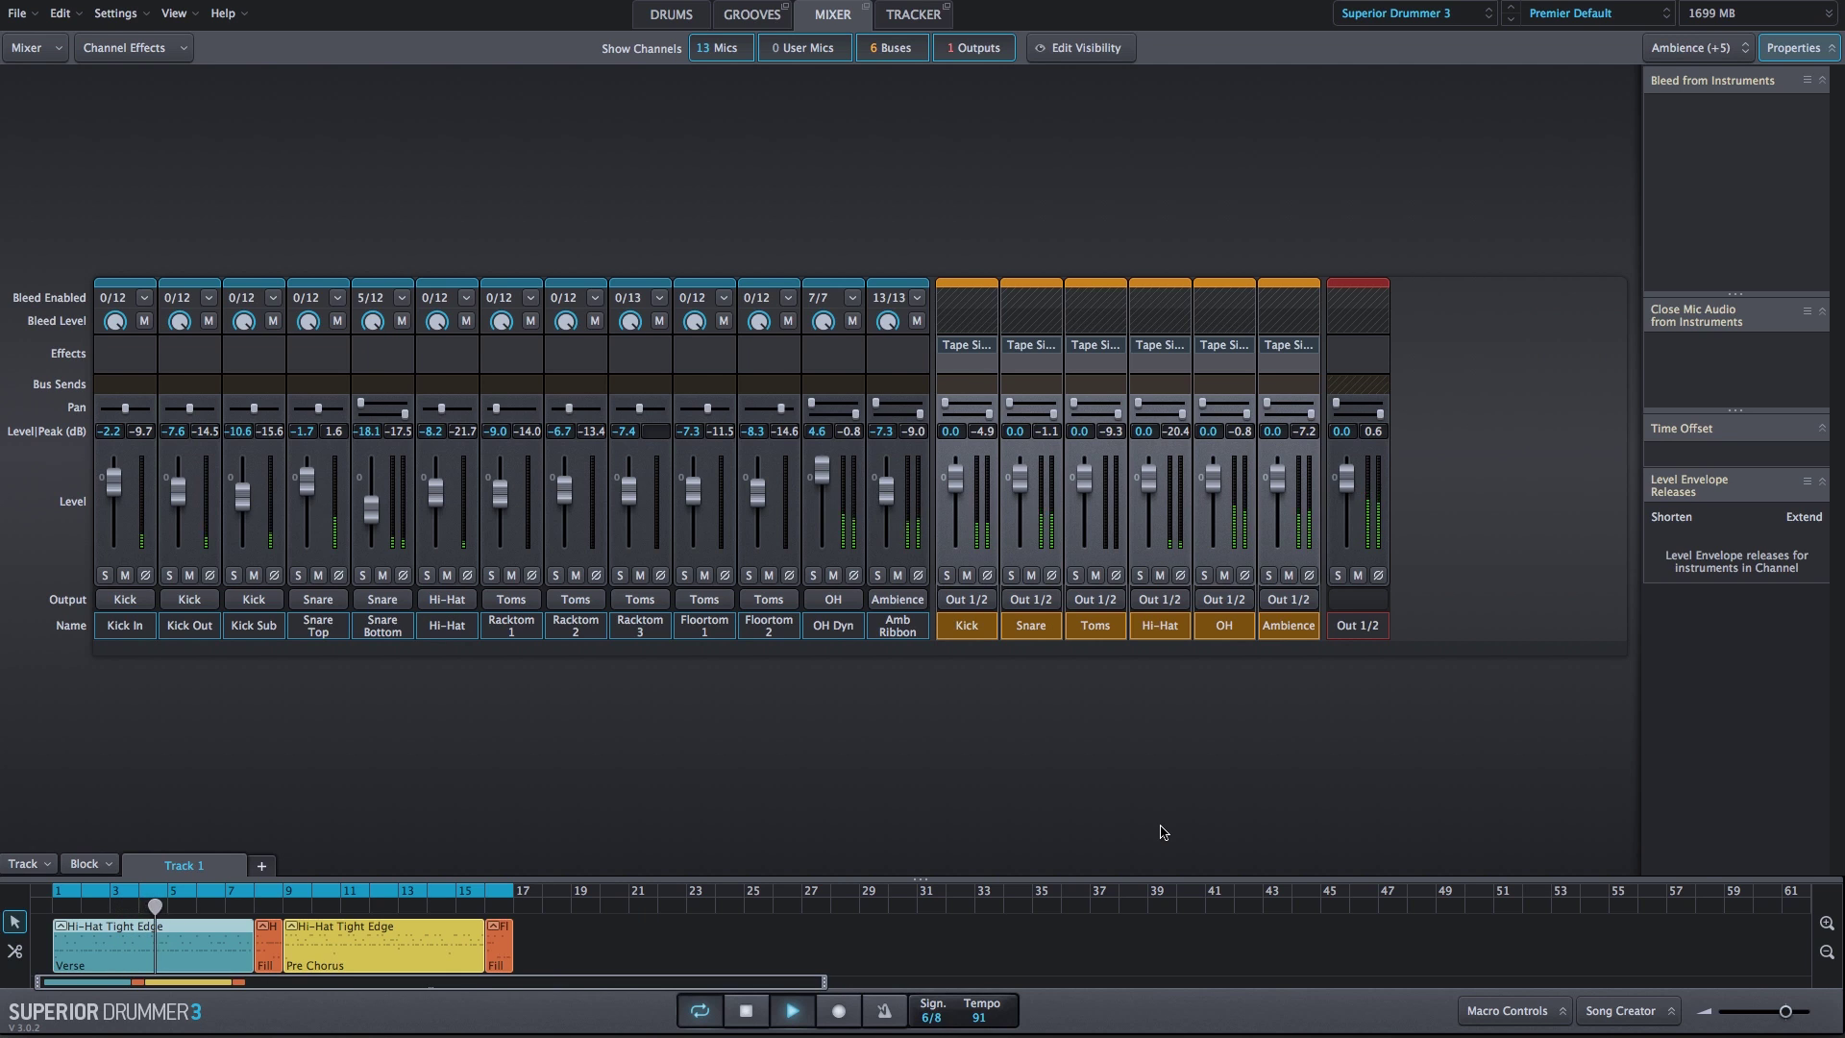
key(space)
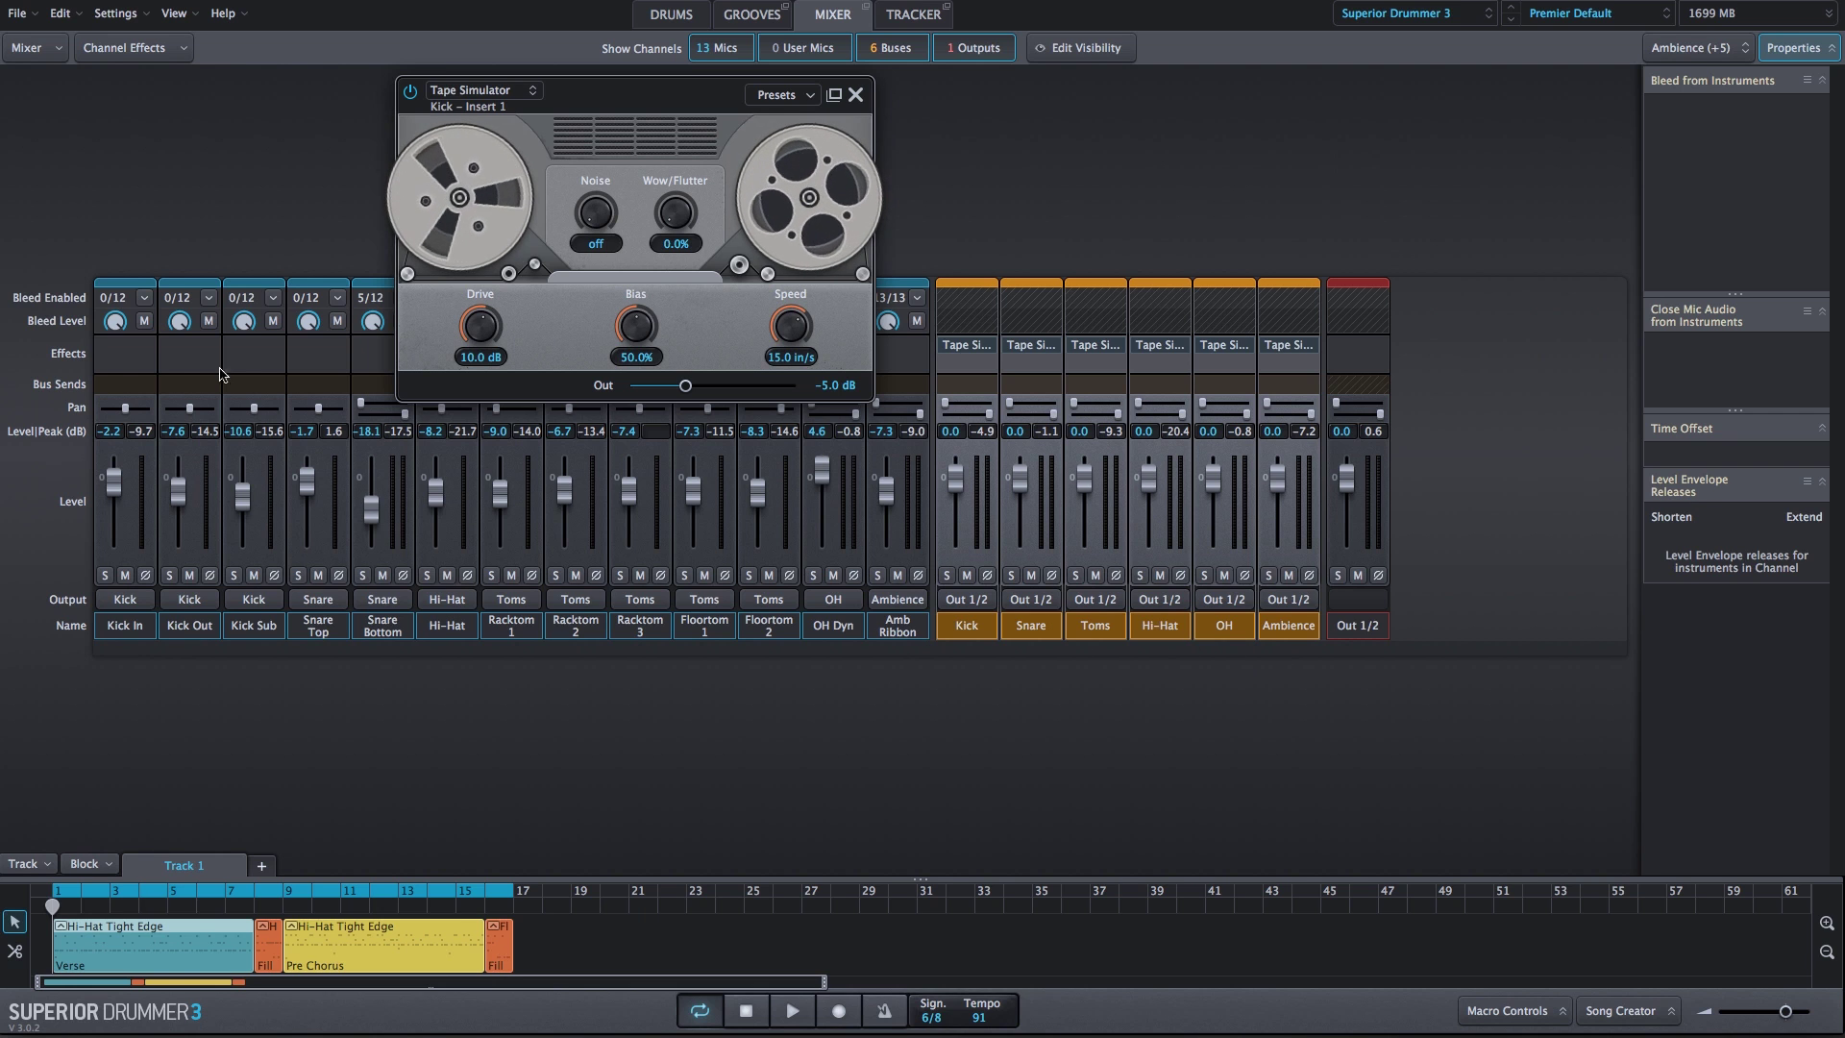
- Clear all channel effects, reselect Kick In, and play the dry mix for comparison
click(137, 56)
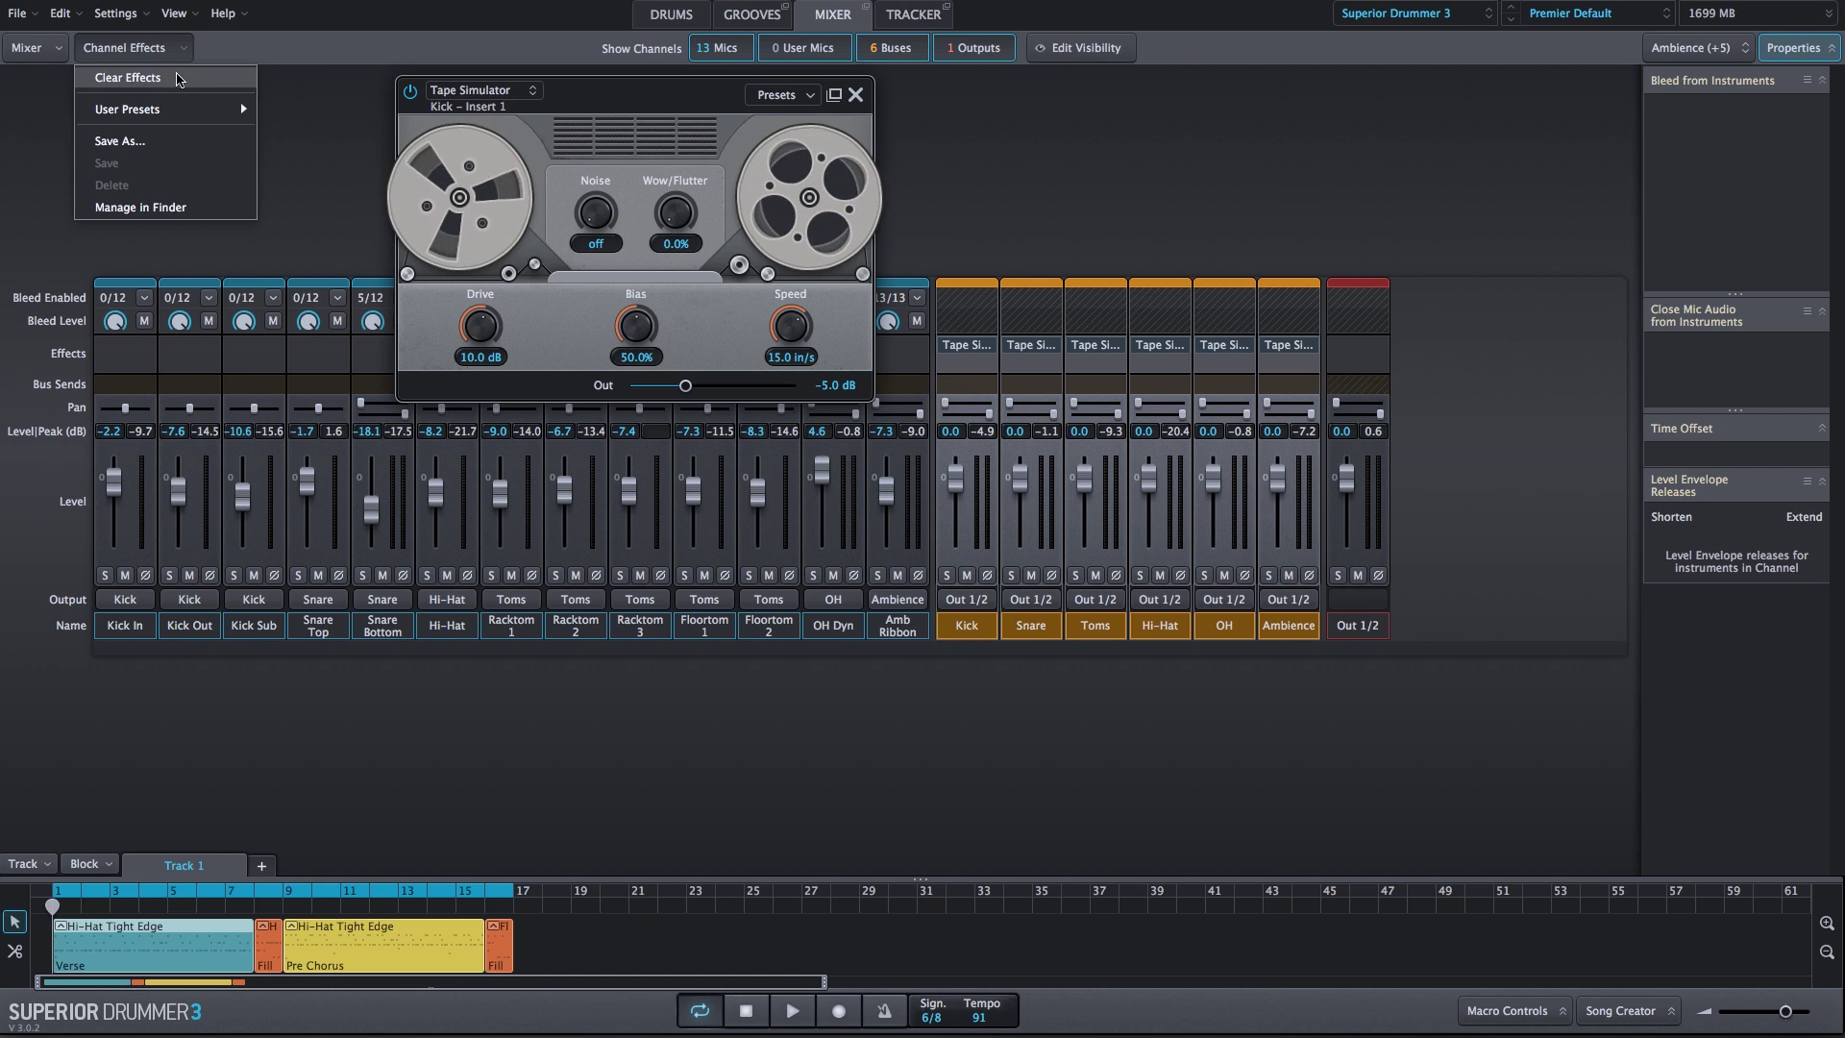
click(128, 77)
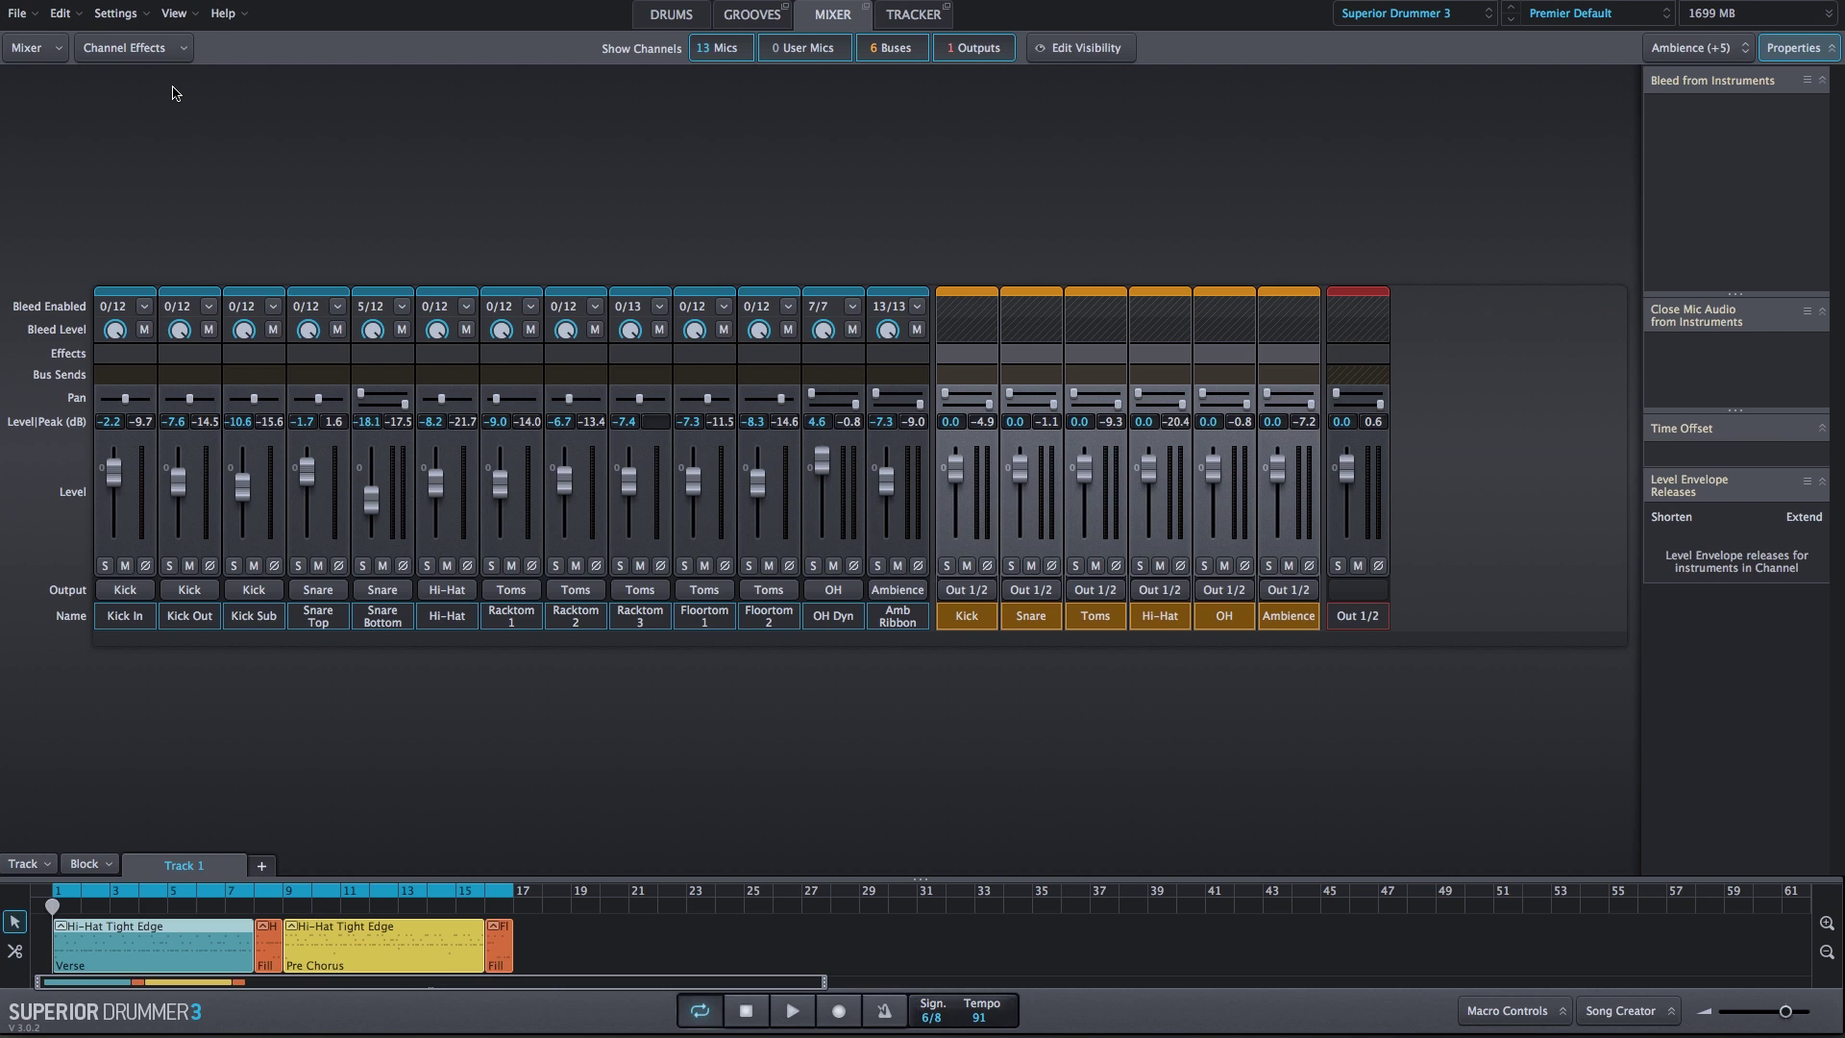
click(173, 92)
key(space)
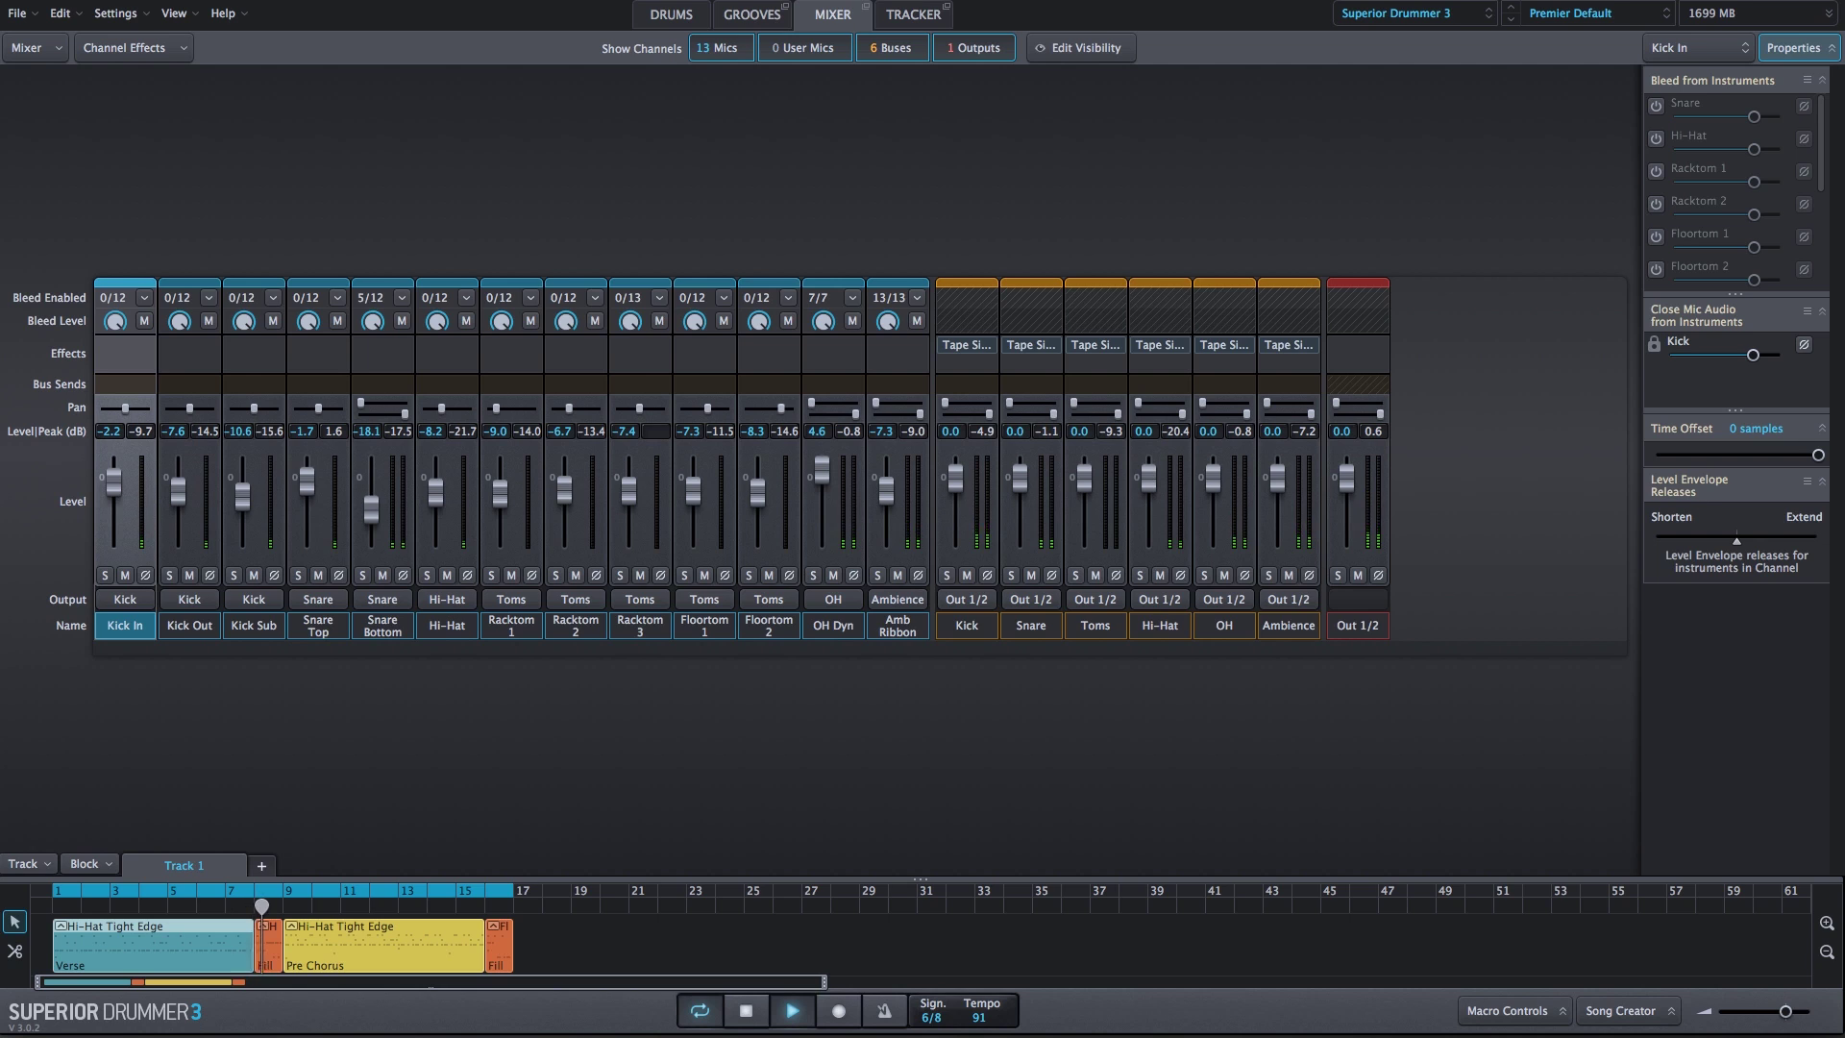
key(space)
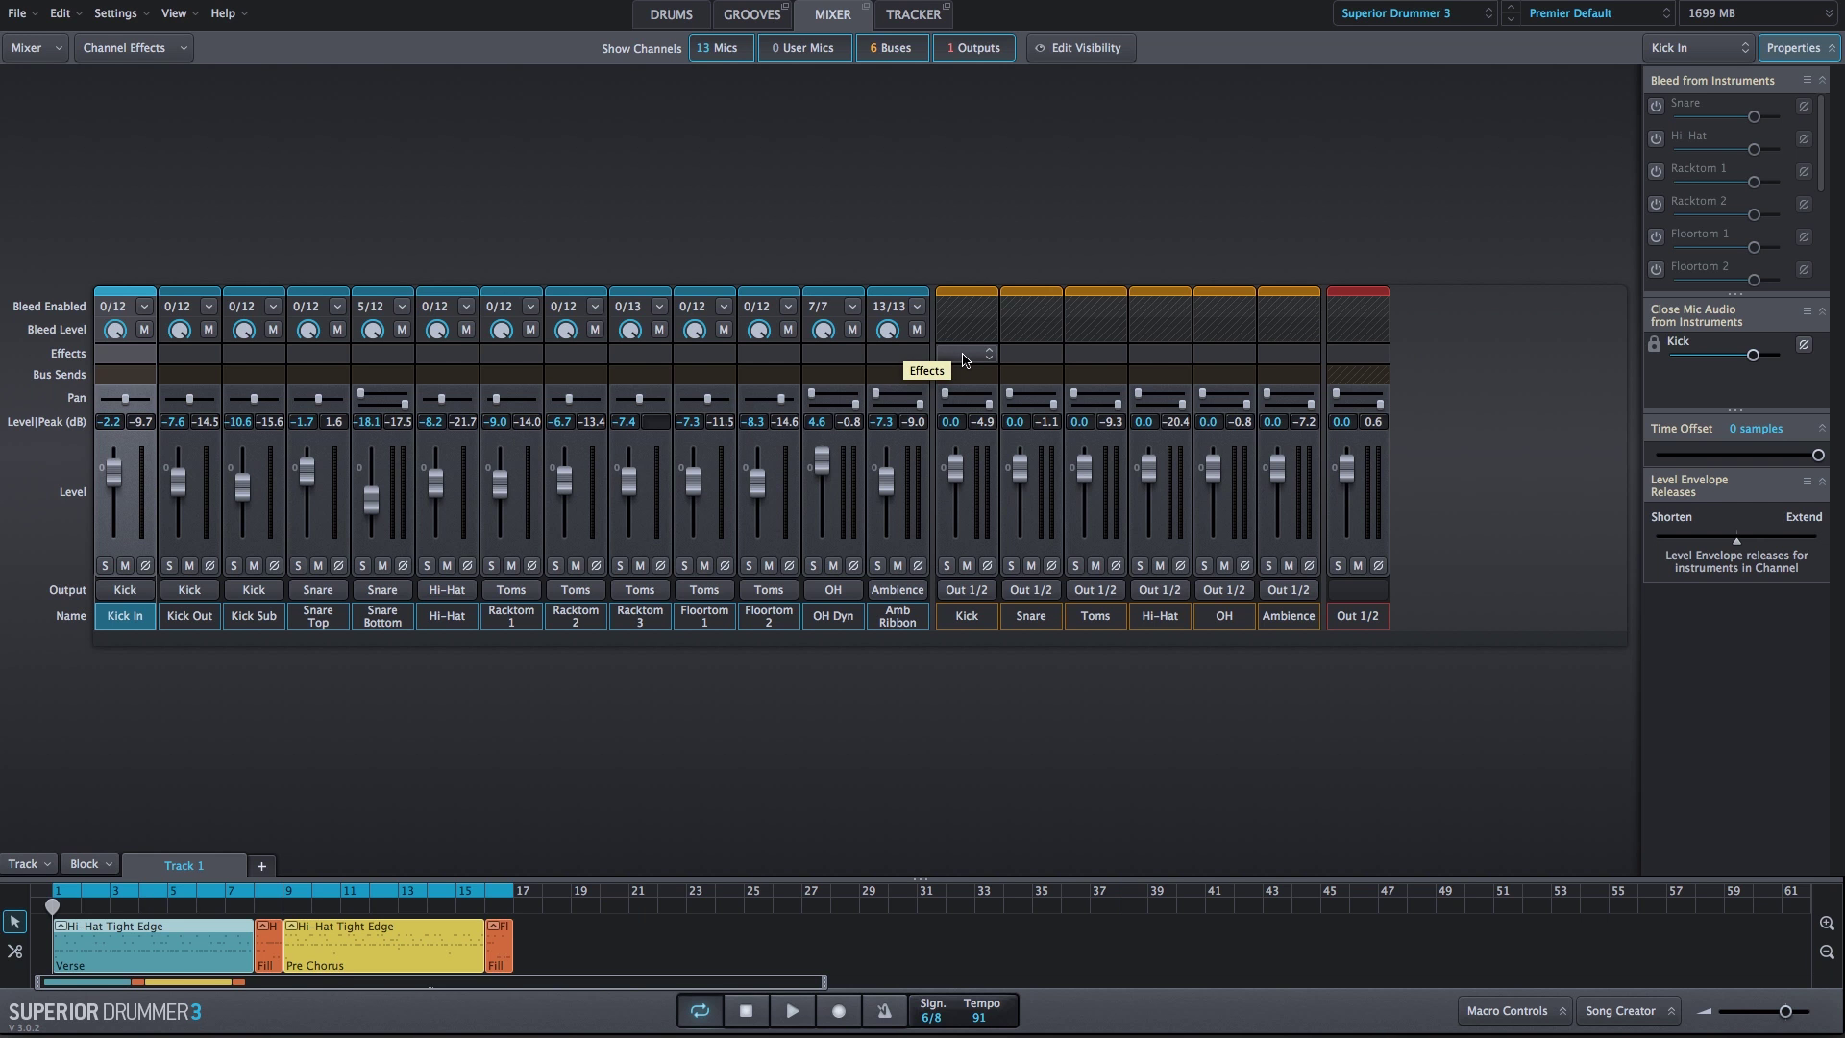
- Add a Kick bus Tape Simulator with 6.0 dB Drive and Alt-drag it to the buses
click(964, 360)
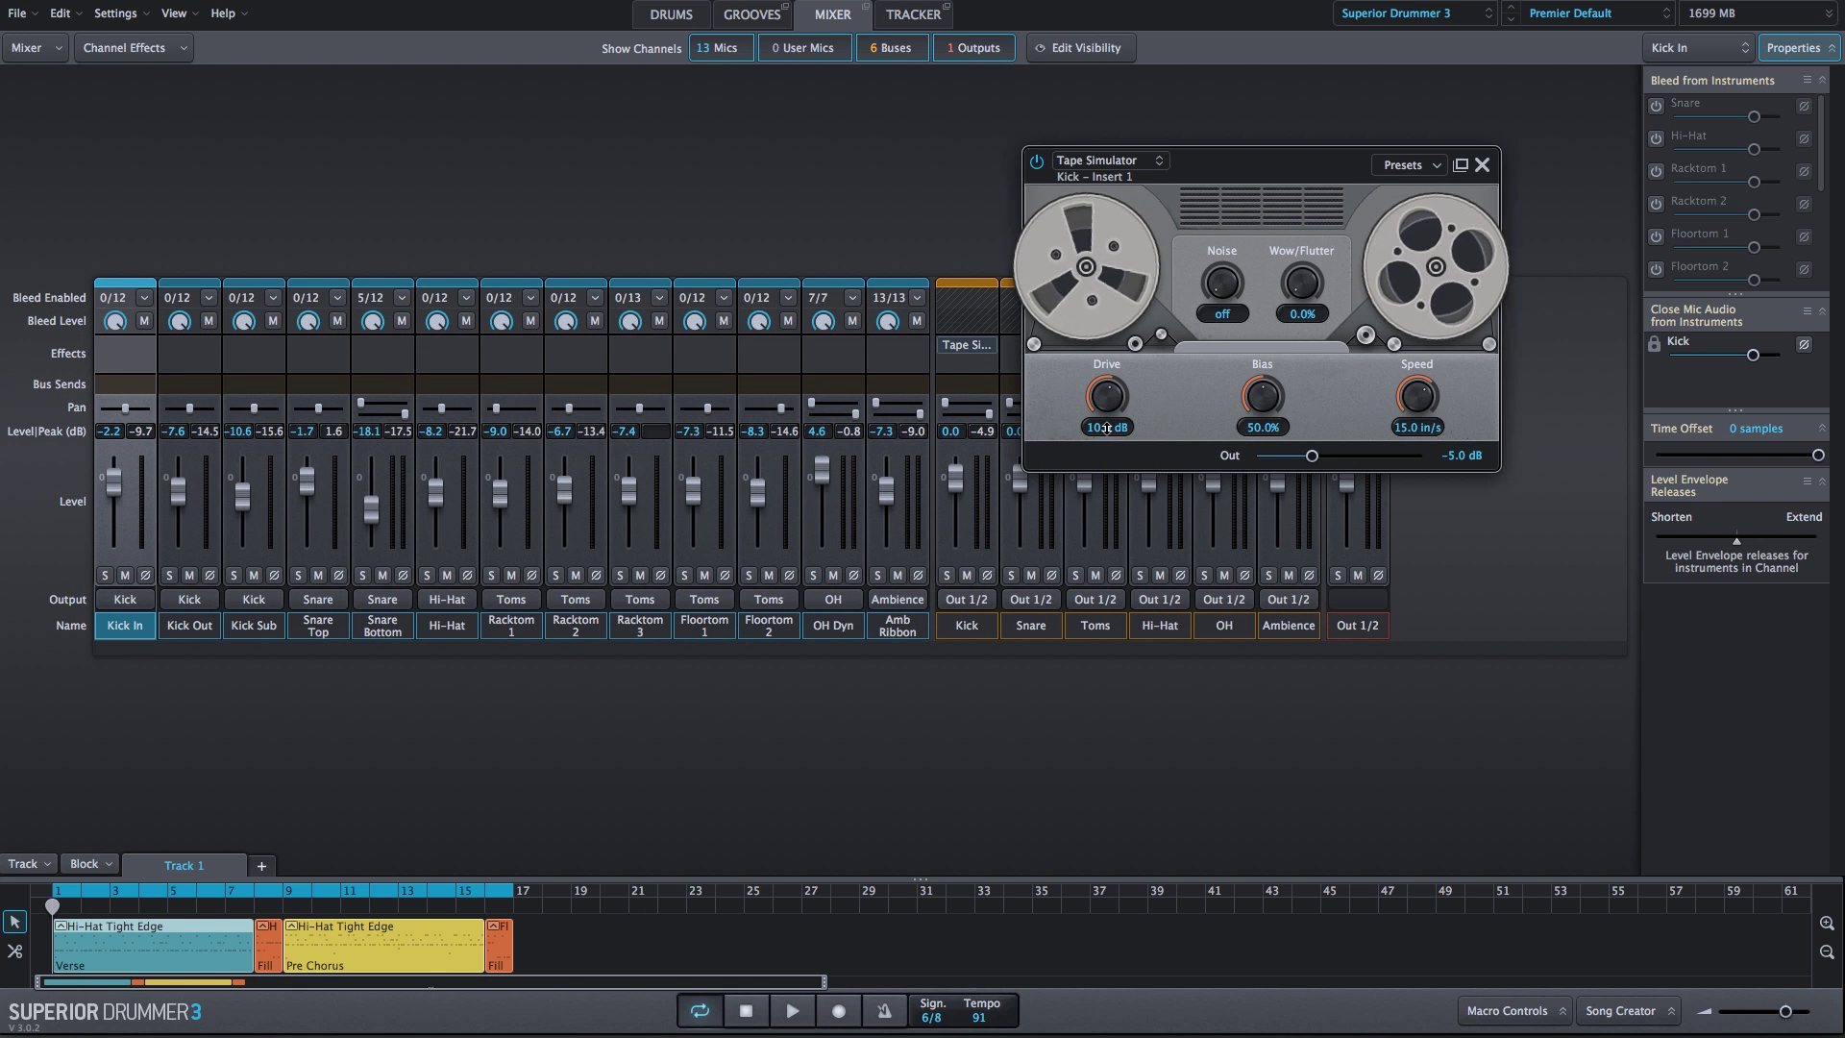
double_click(1107, 428)
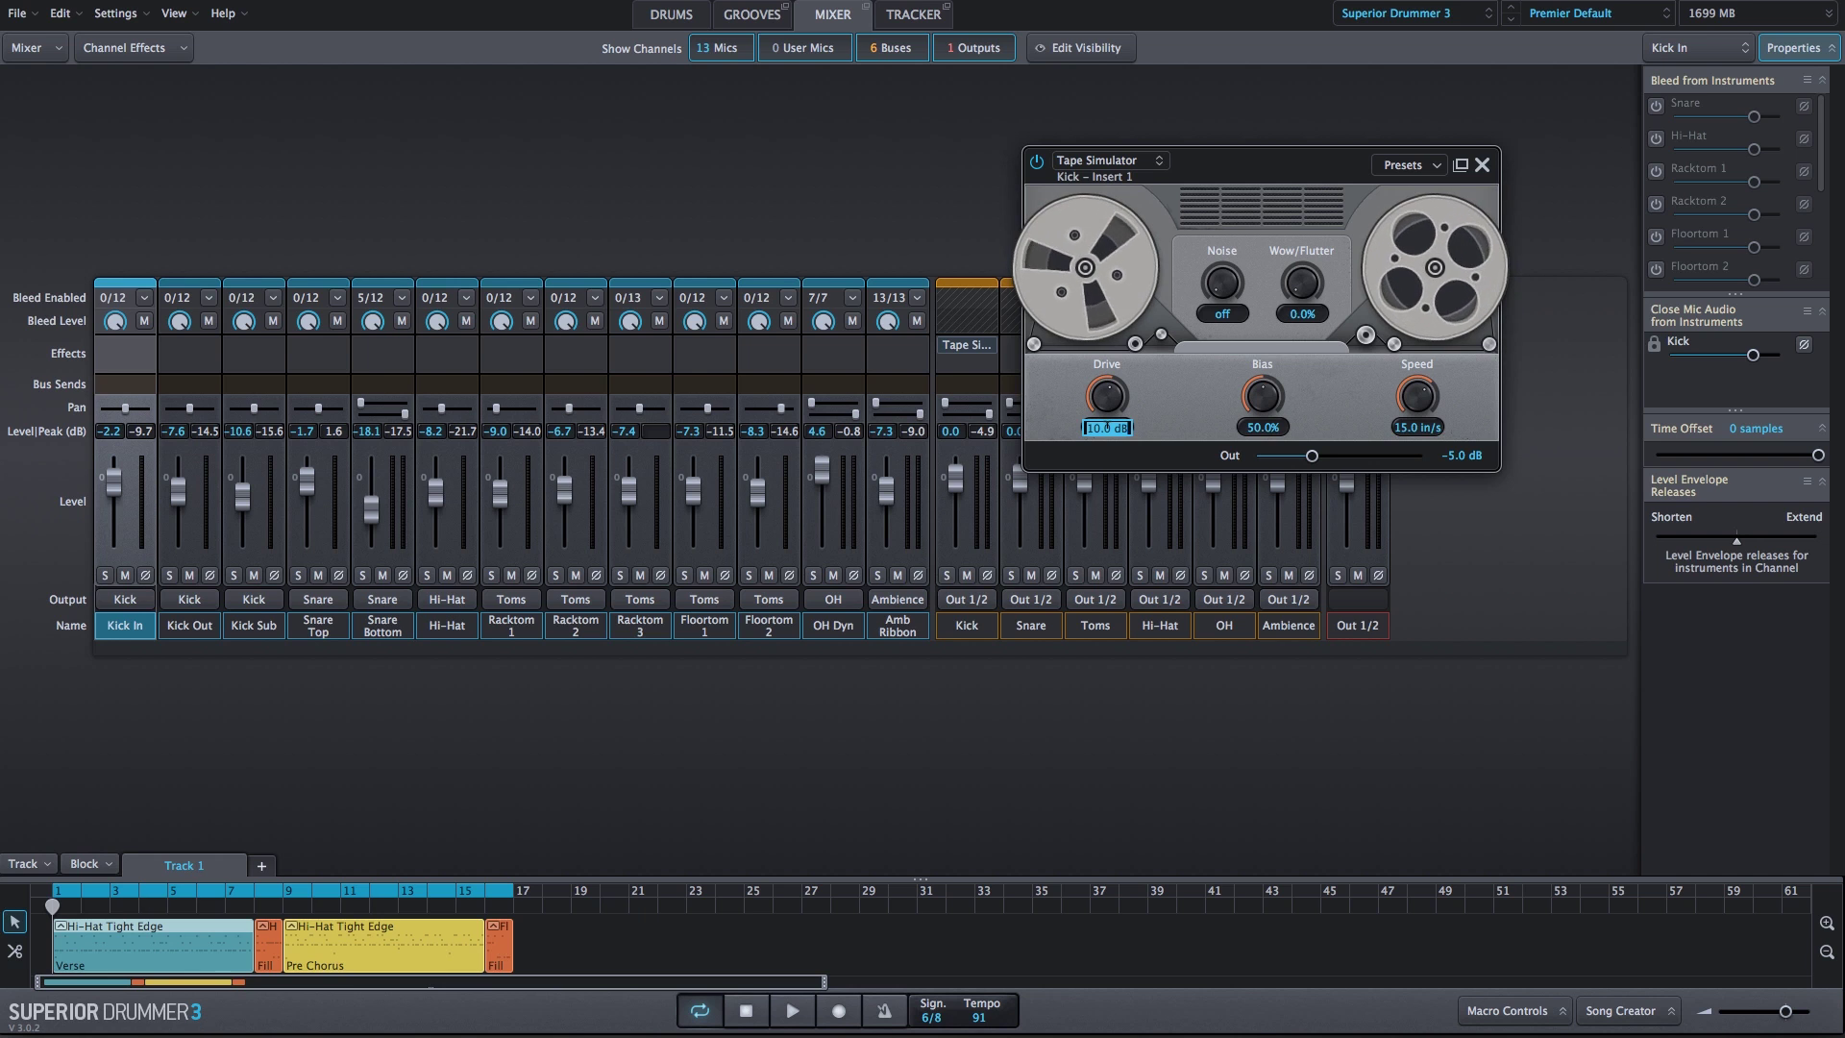
text(6)
key(Return)
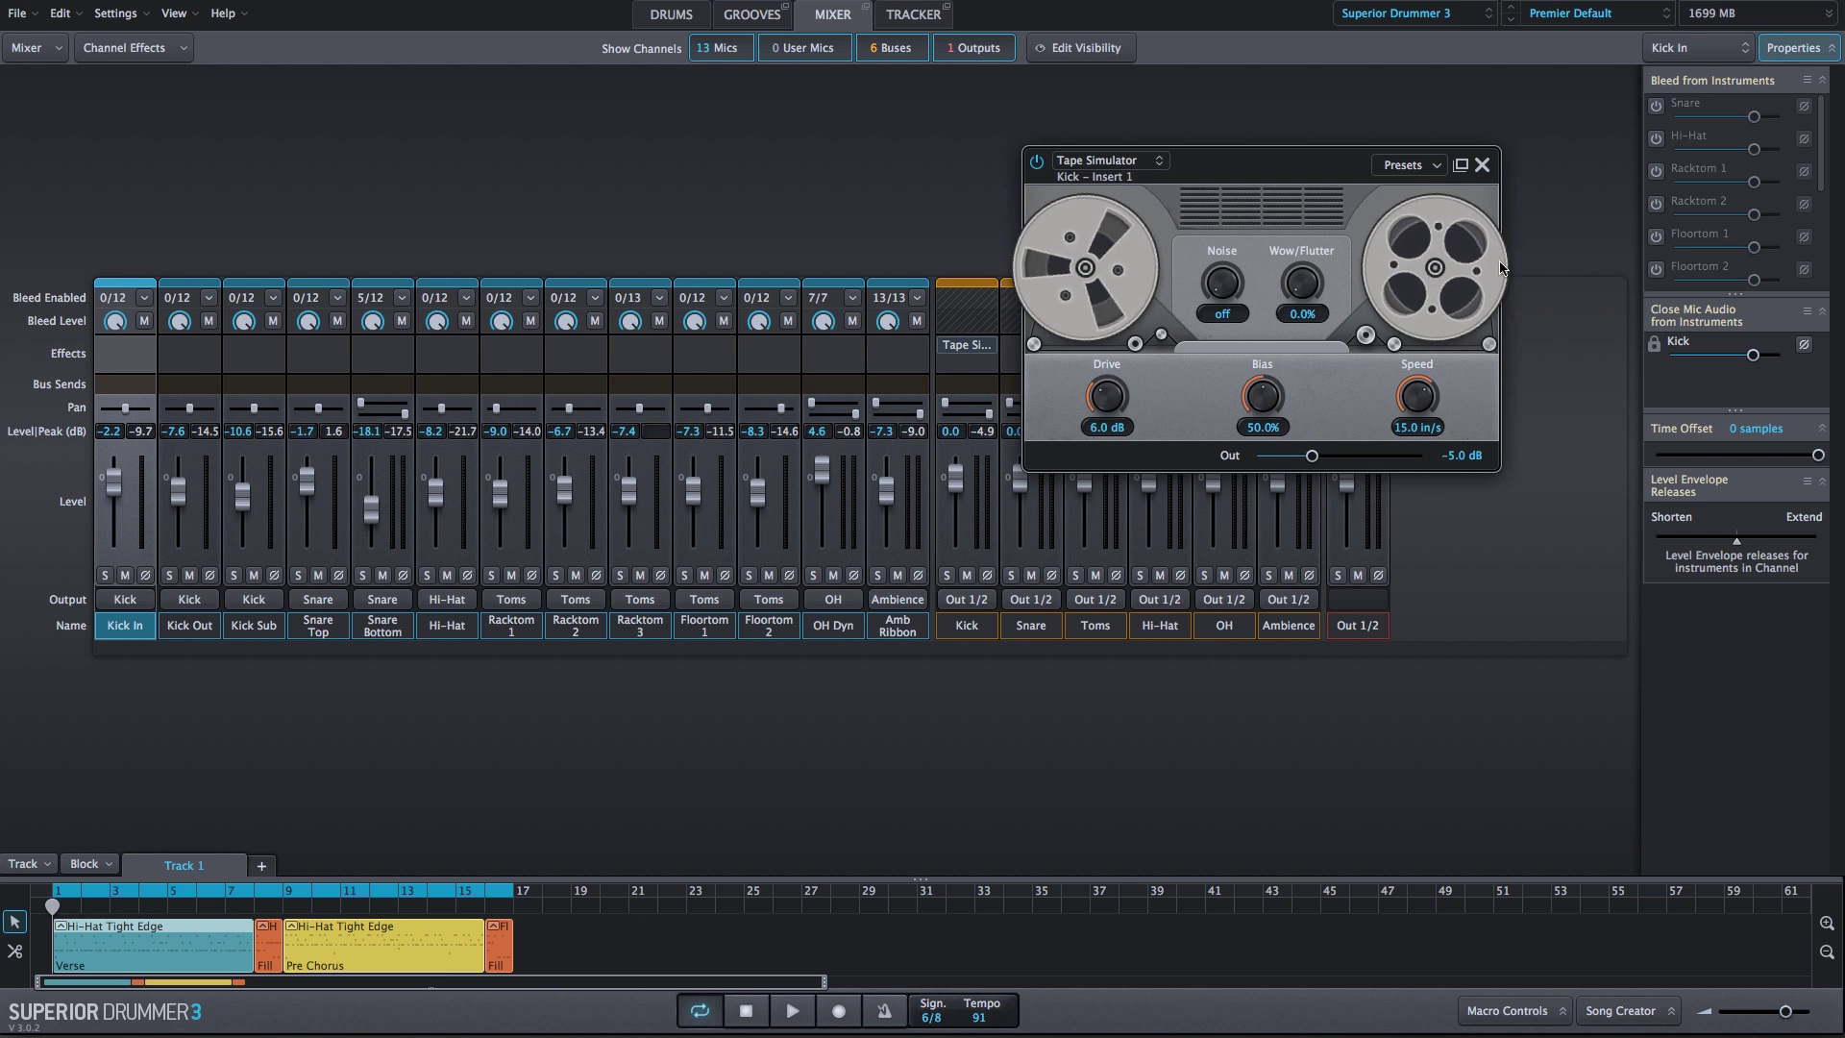
click(1481, 164)
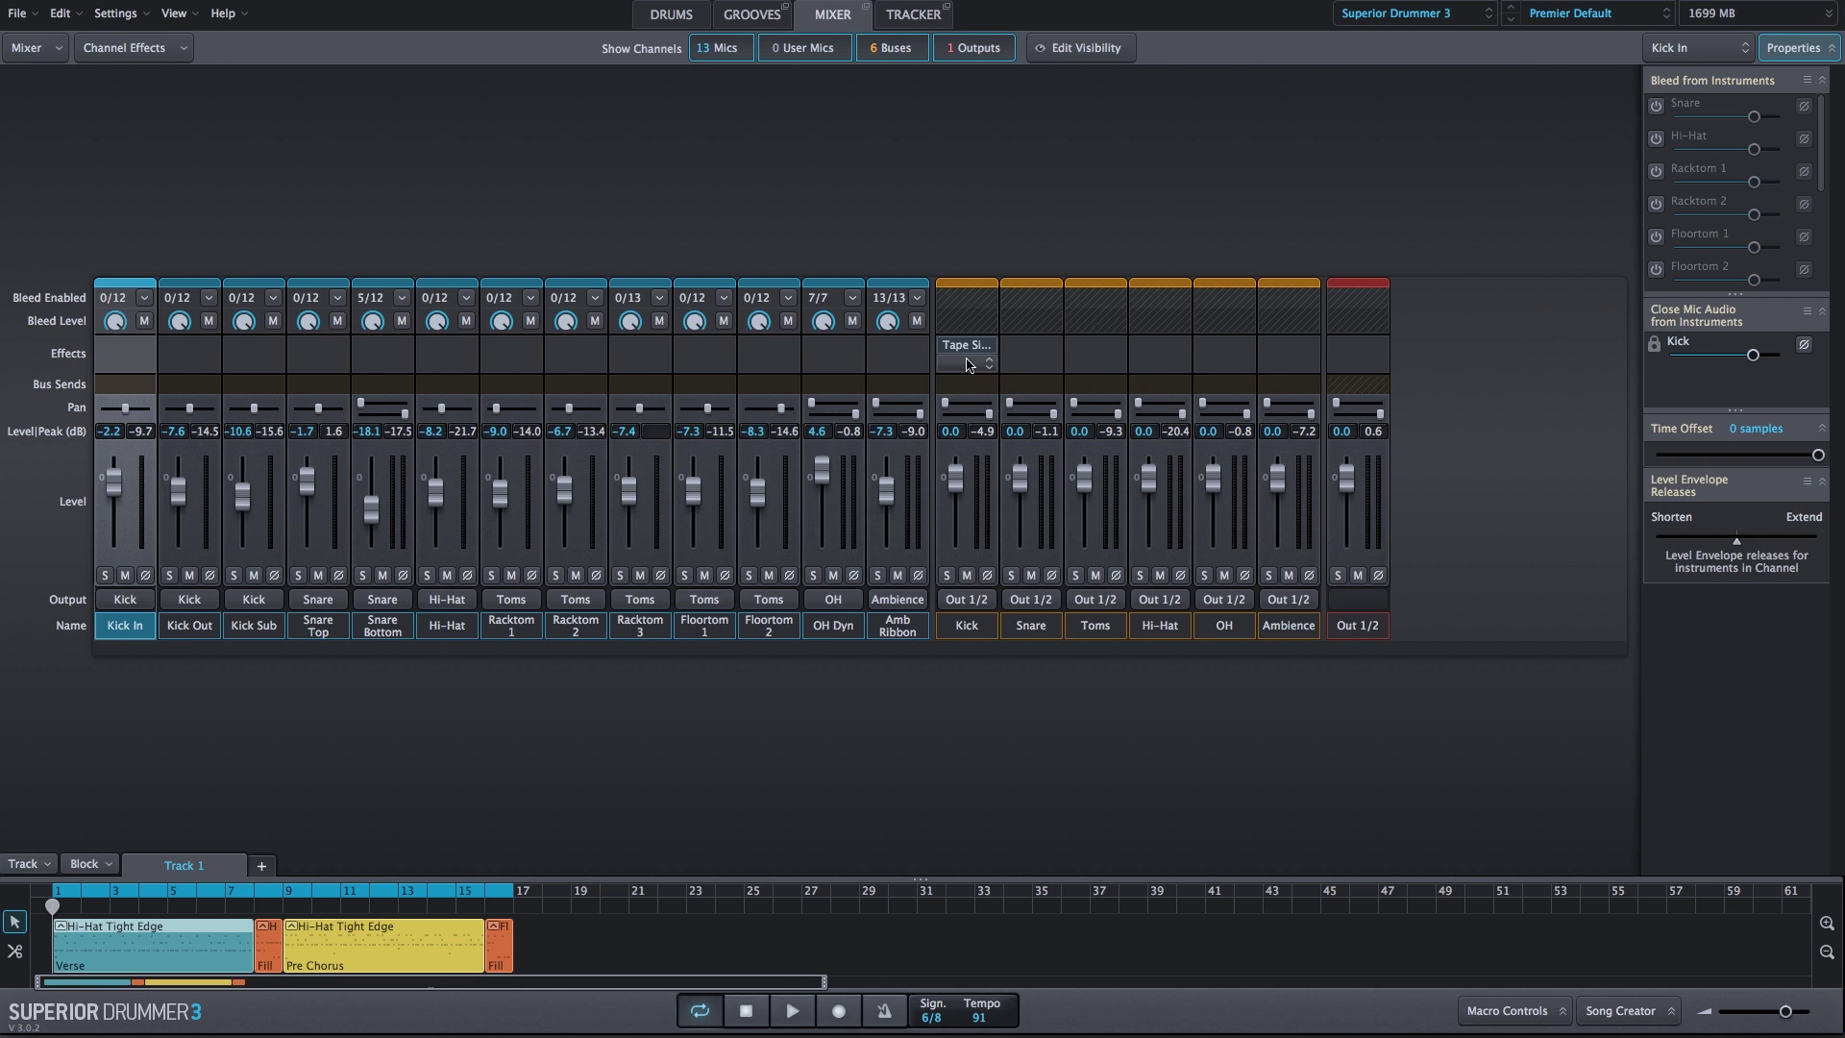
mouse_move(965, 351)
drag(965, 351, 1287, 352)
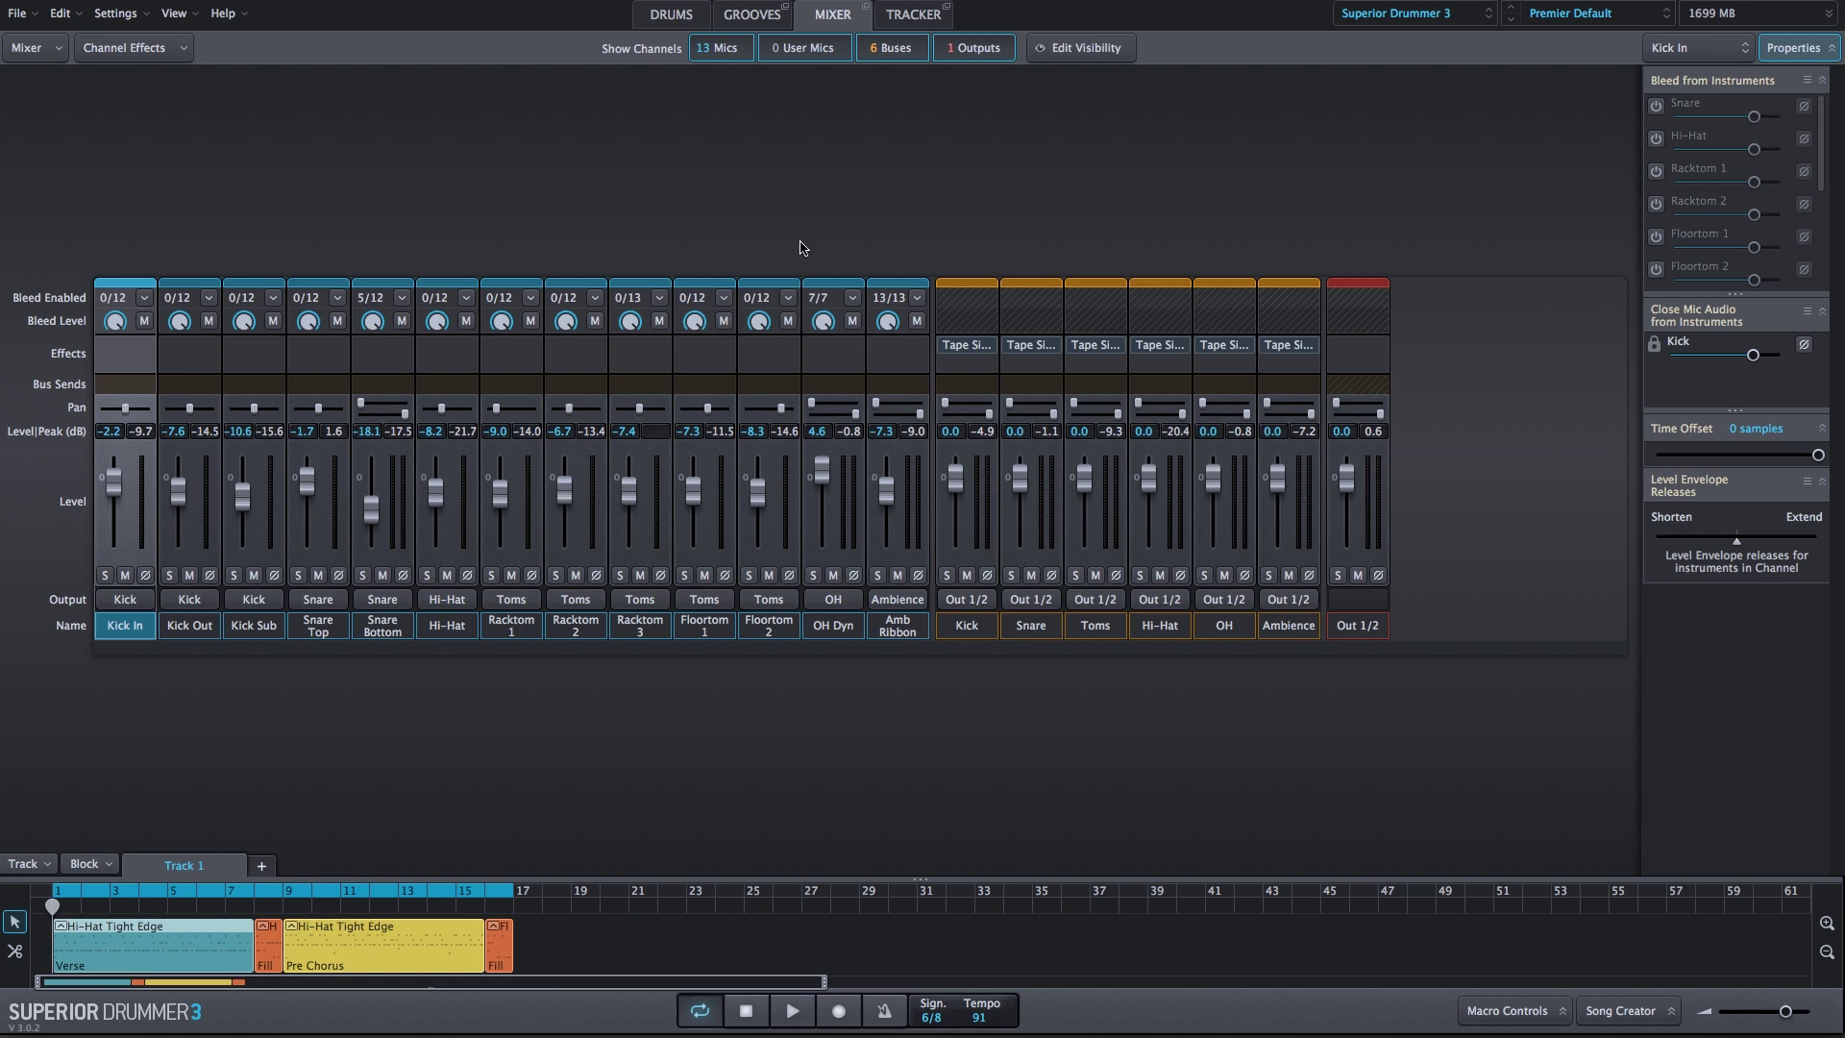
- Play the song with the tape-saturated buses, then stop and return to start
key(space)
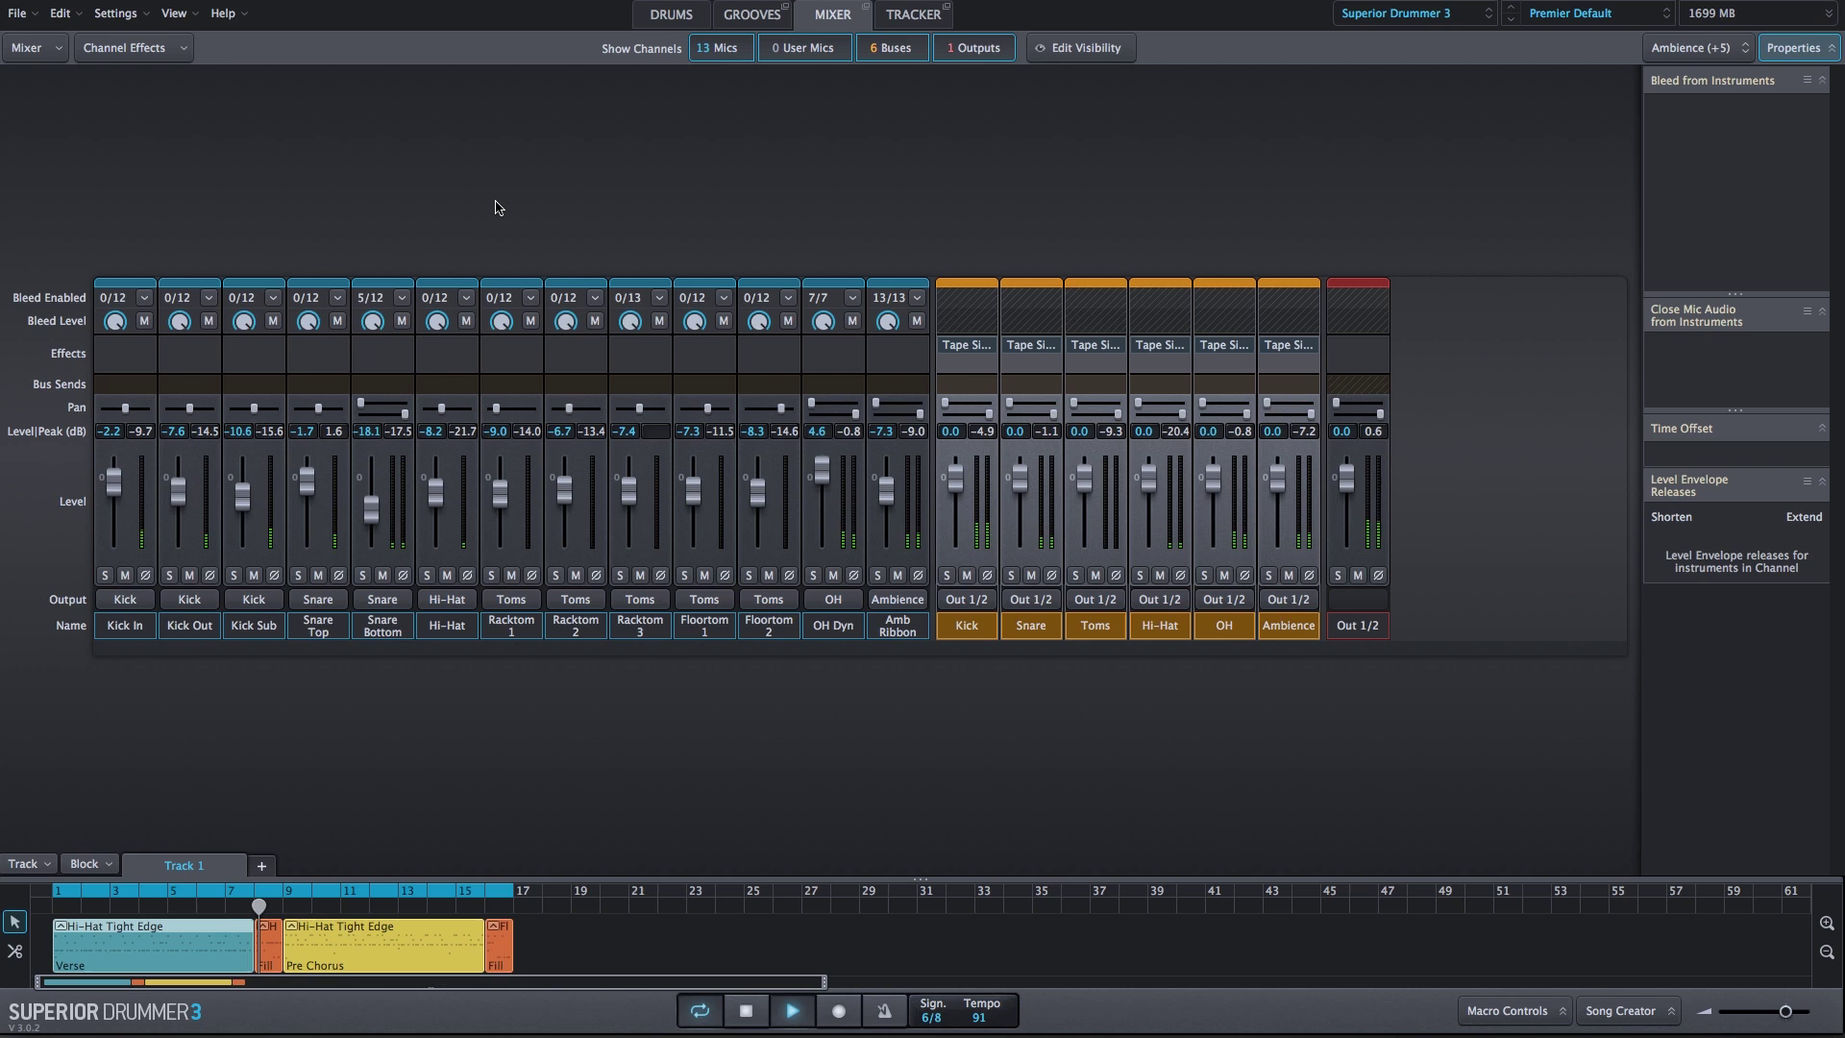
key(space)
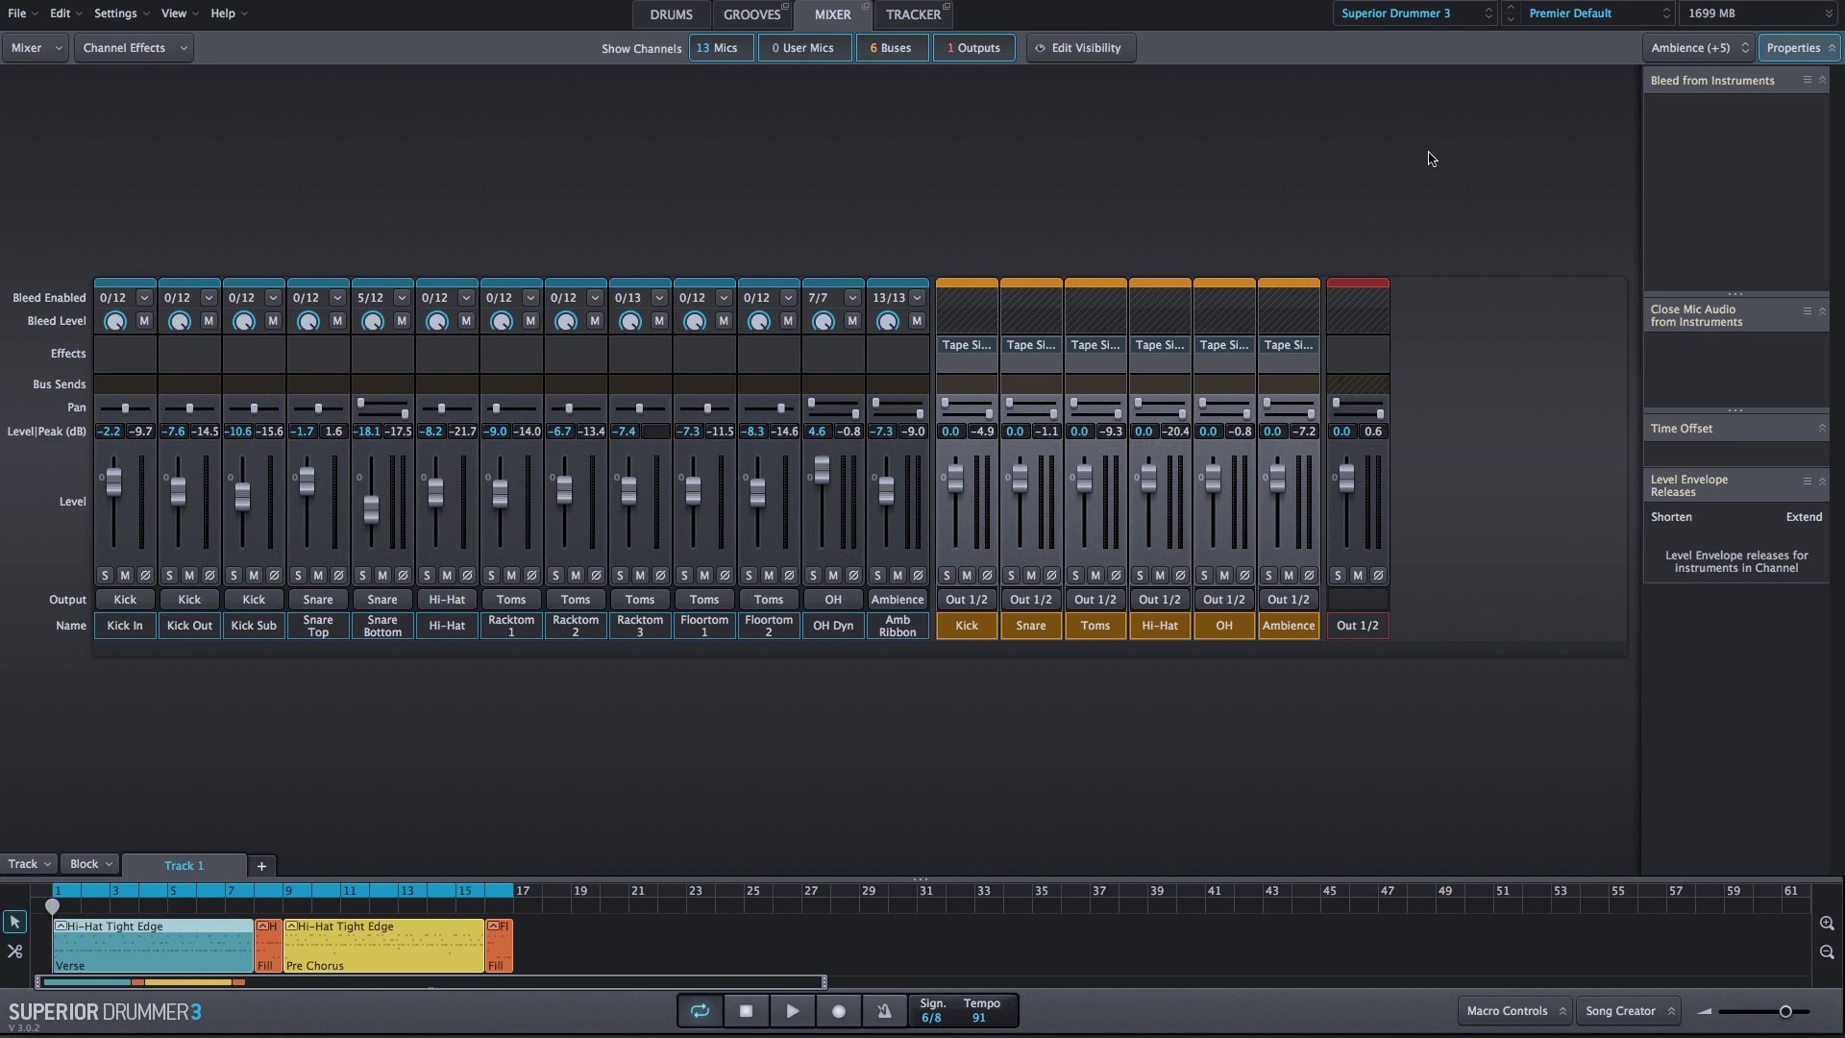
- Add a Distortion > Tape Simulator to the Out 1/2 output channel
click(1364, 344)
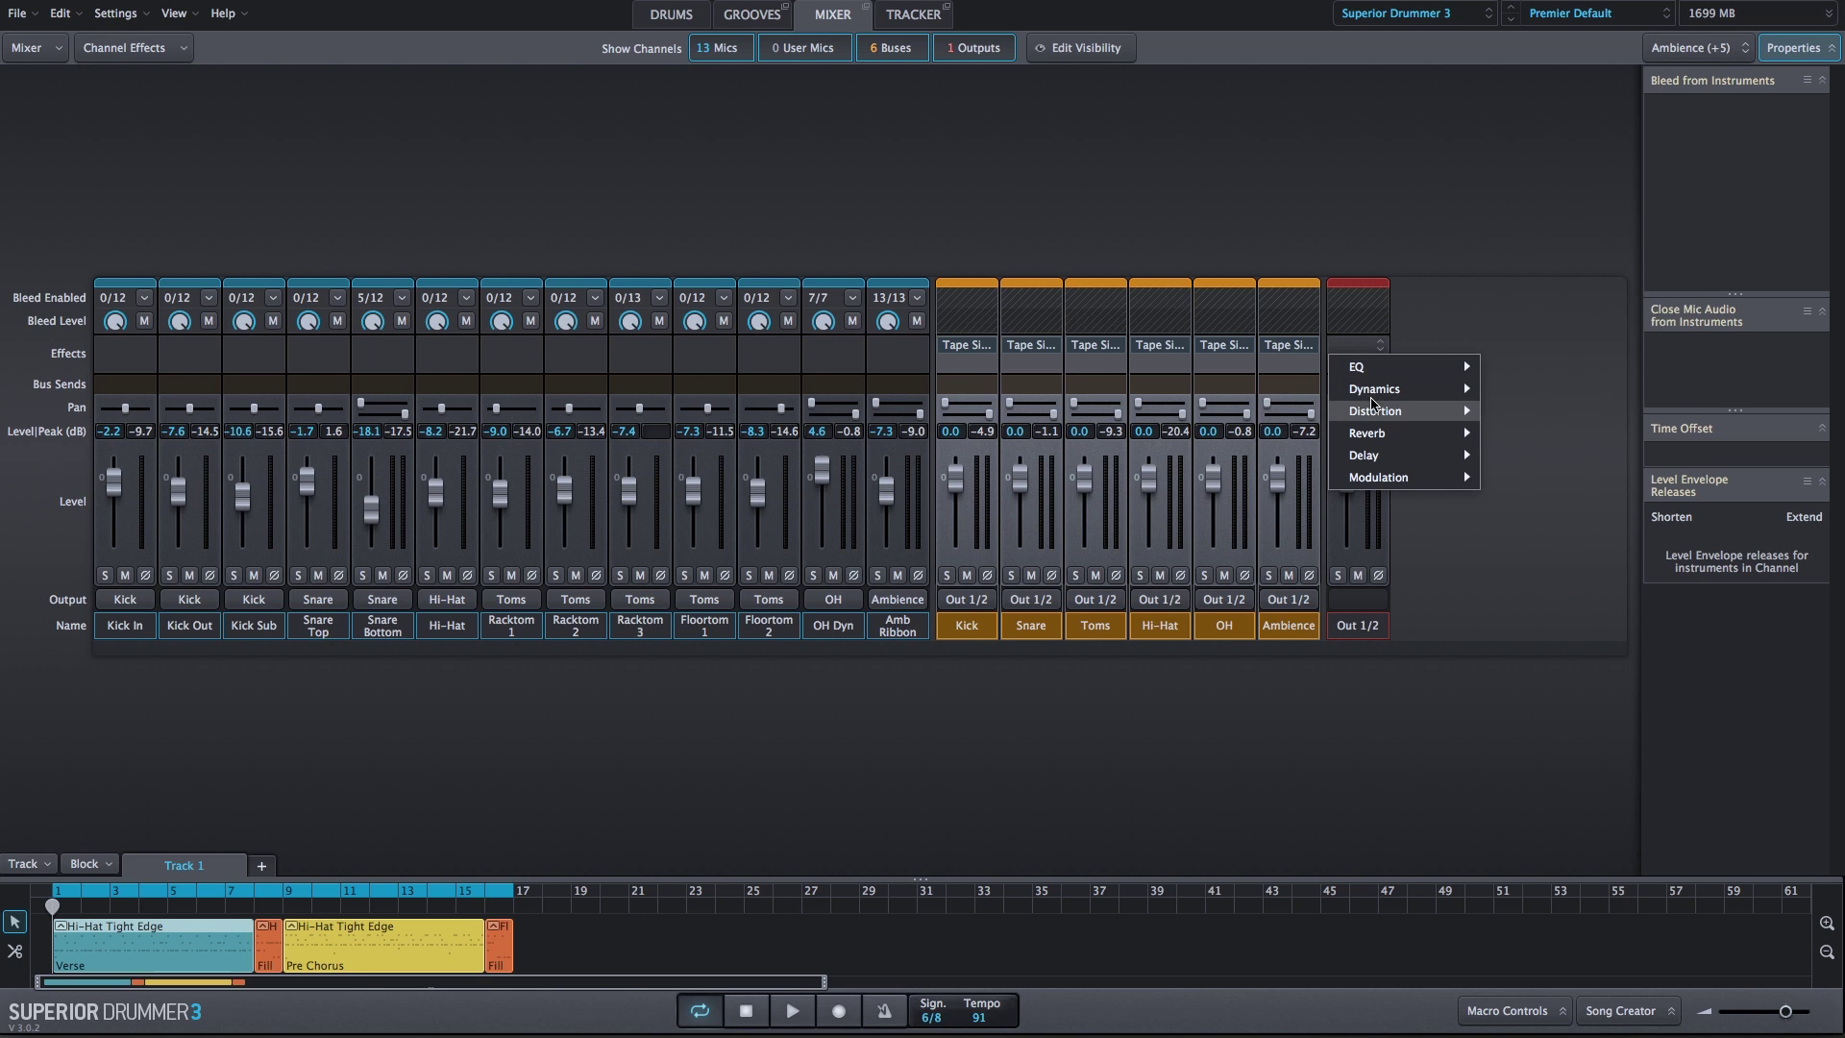
mouse_move(1410, 410)
click(1540, 320)
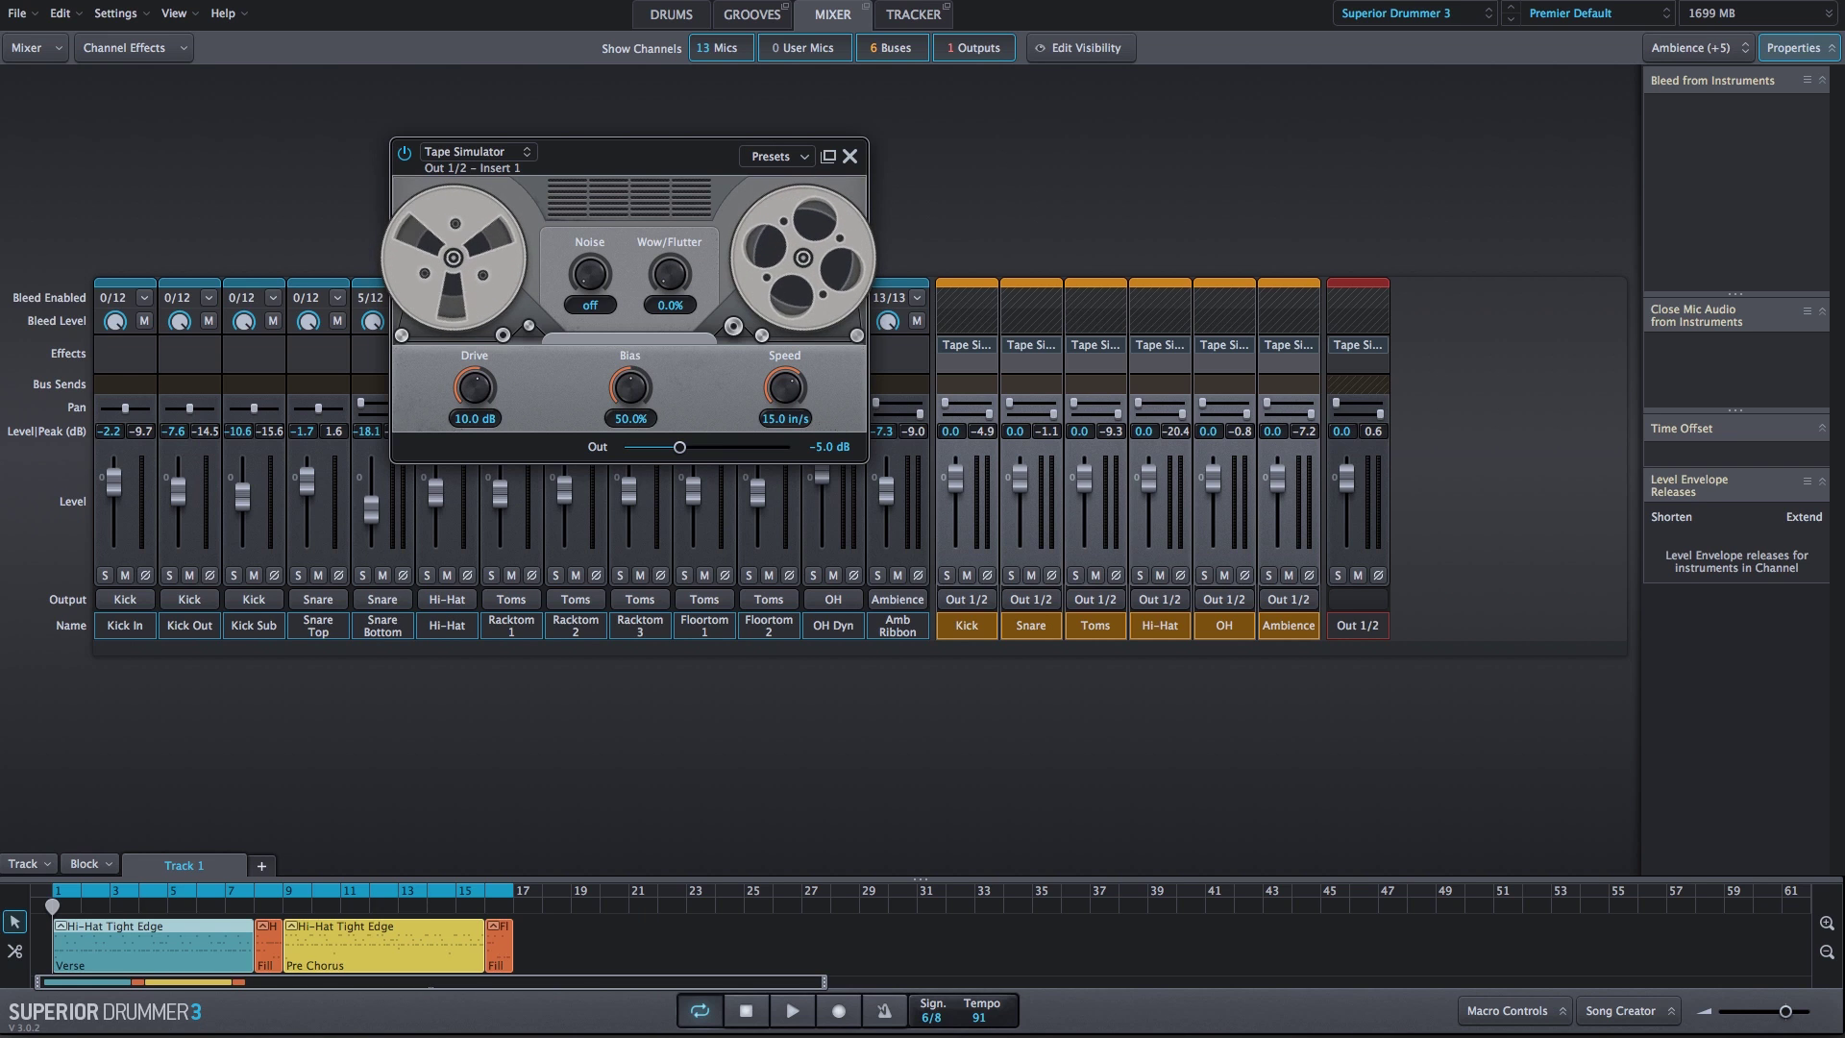
- Play the song while toggling the Out 1/2 Tape Simulator bypass on and off, ending active
key(space)
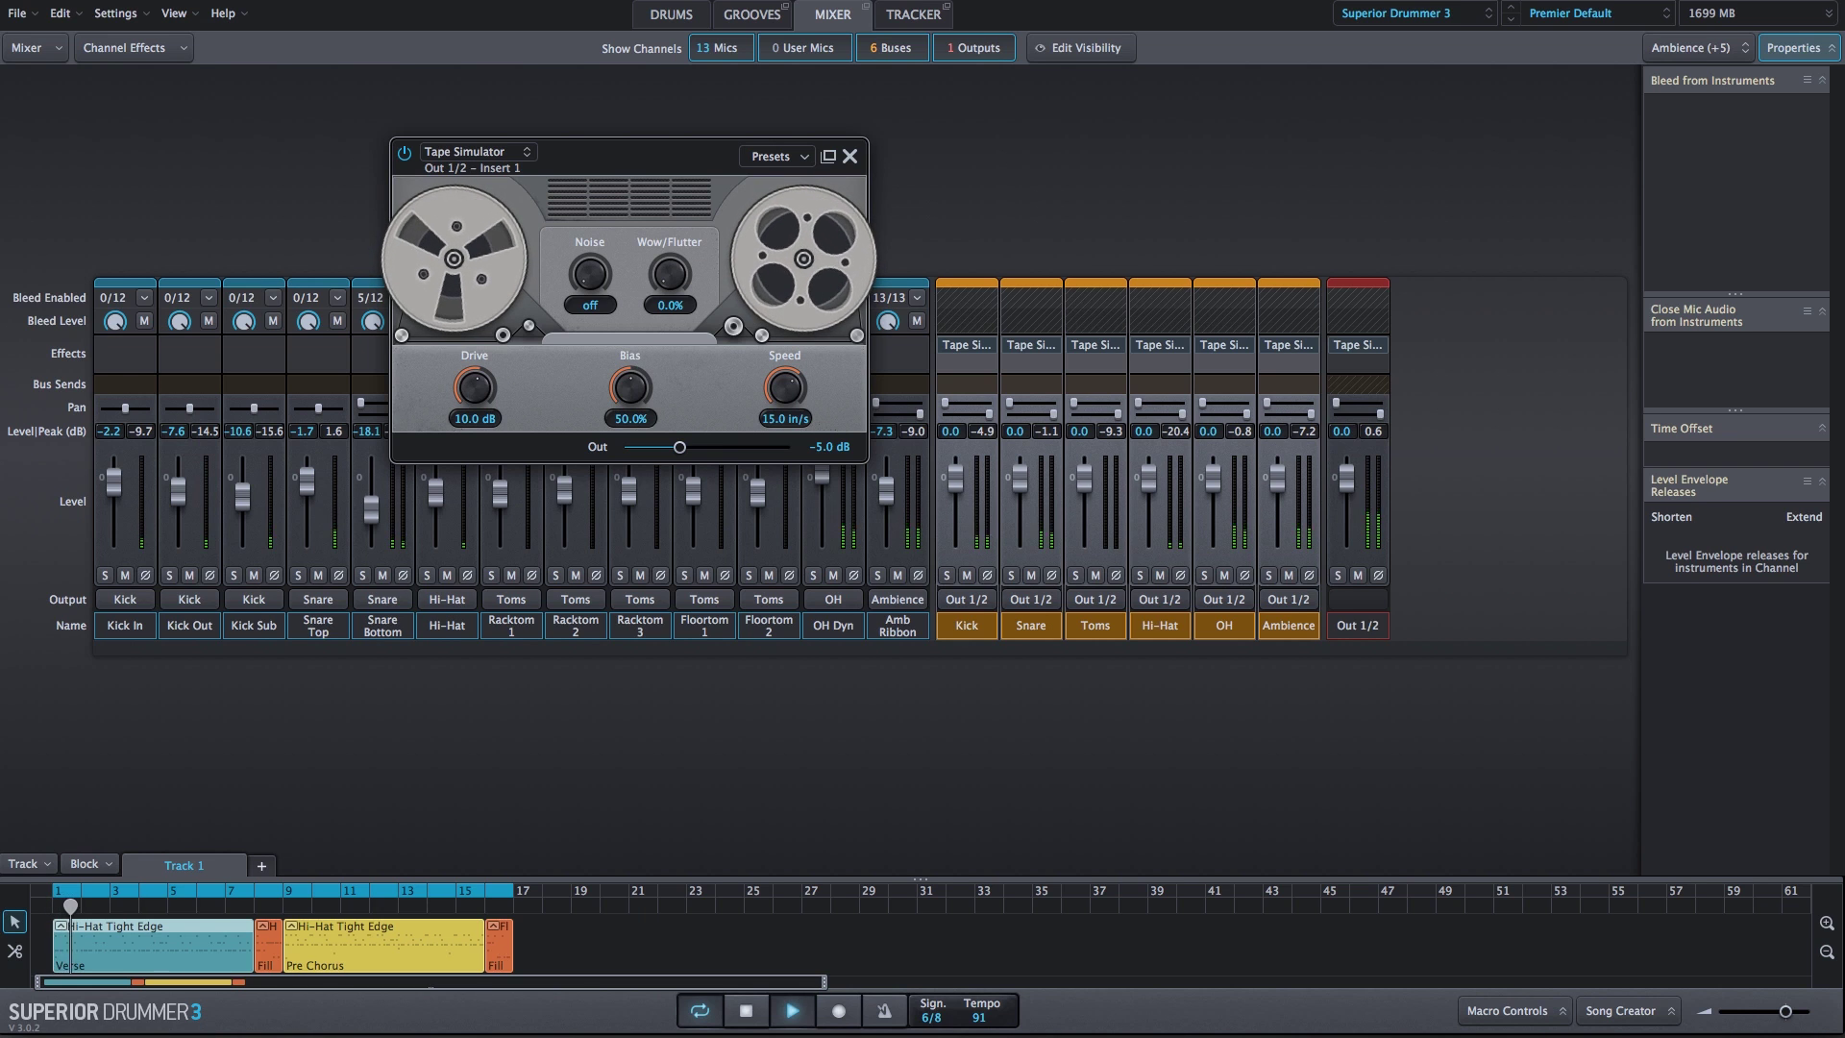
click(1336, 348)
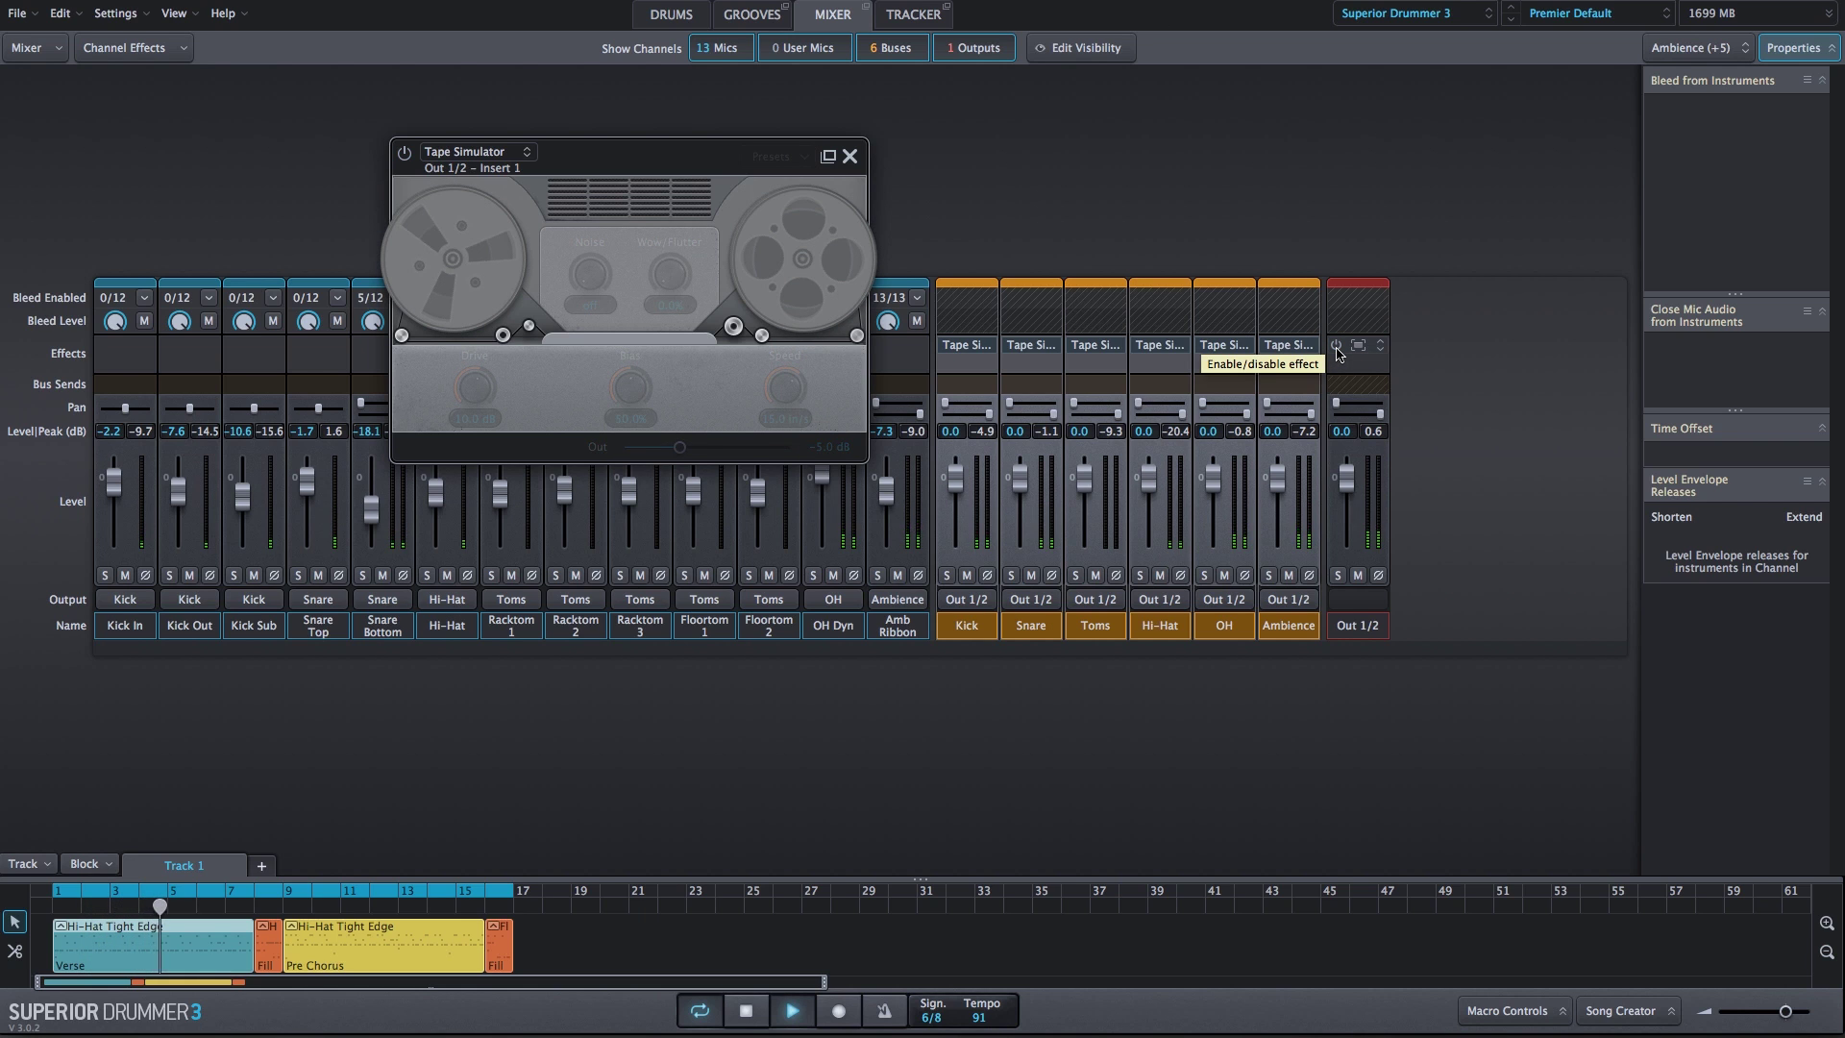
click(1337, 352)
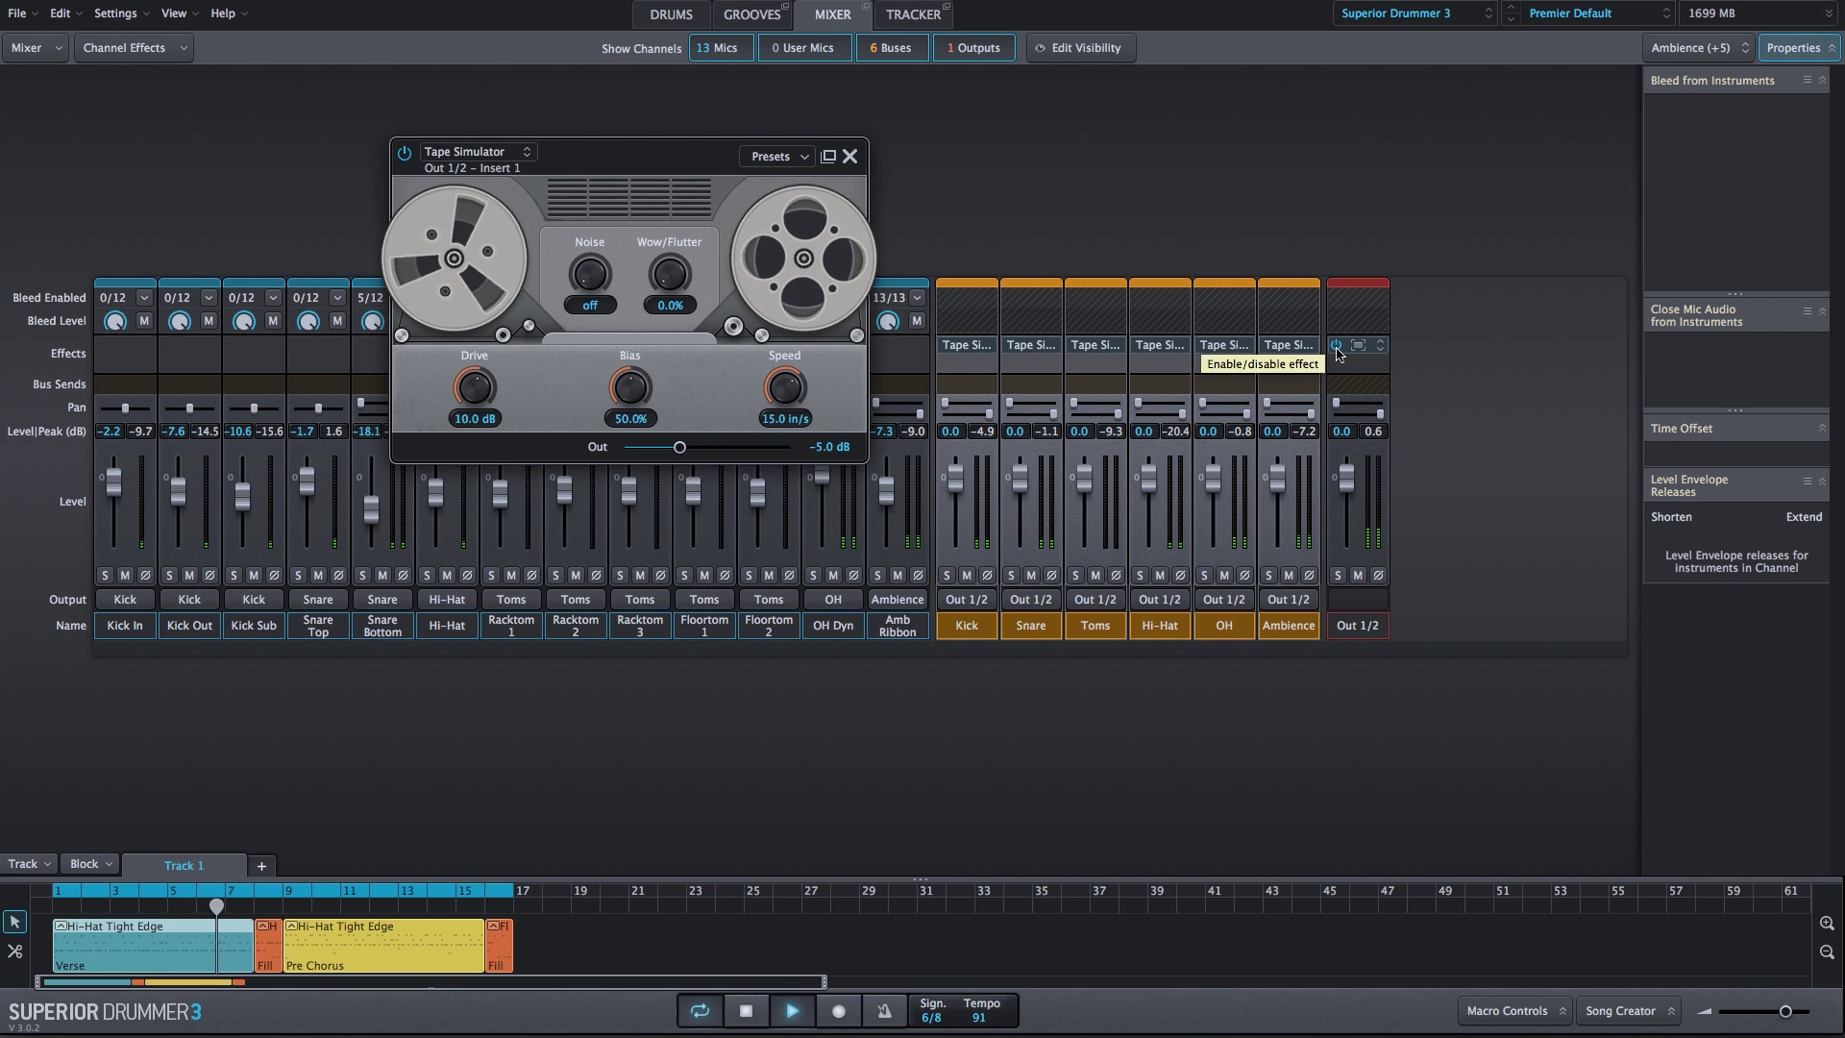
click(1337, 348)
click(1338, 348)
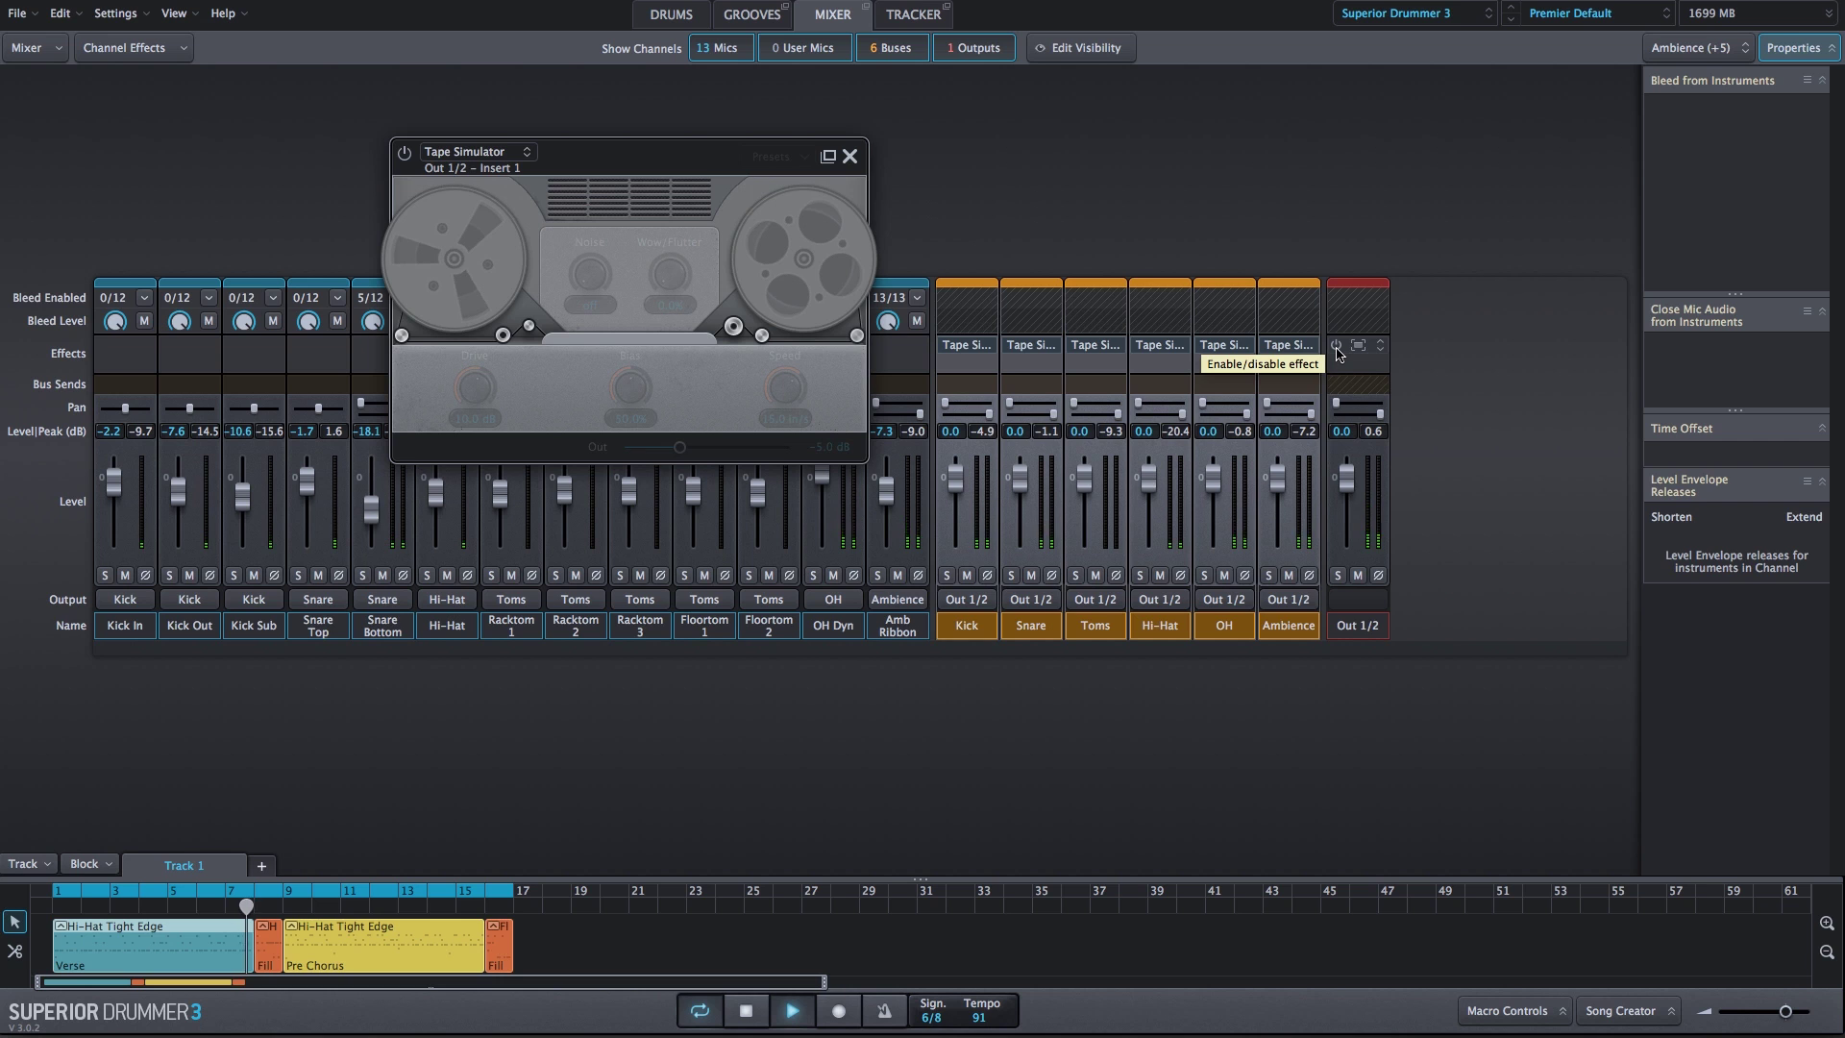
click(1337, 349)
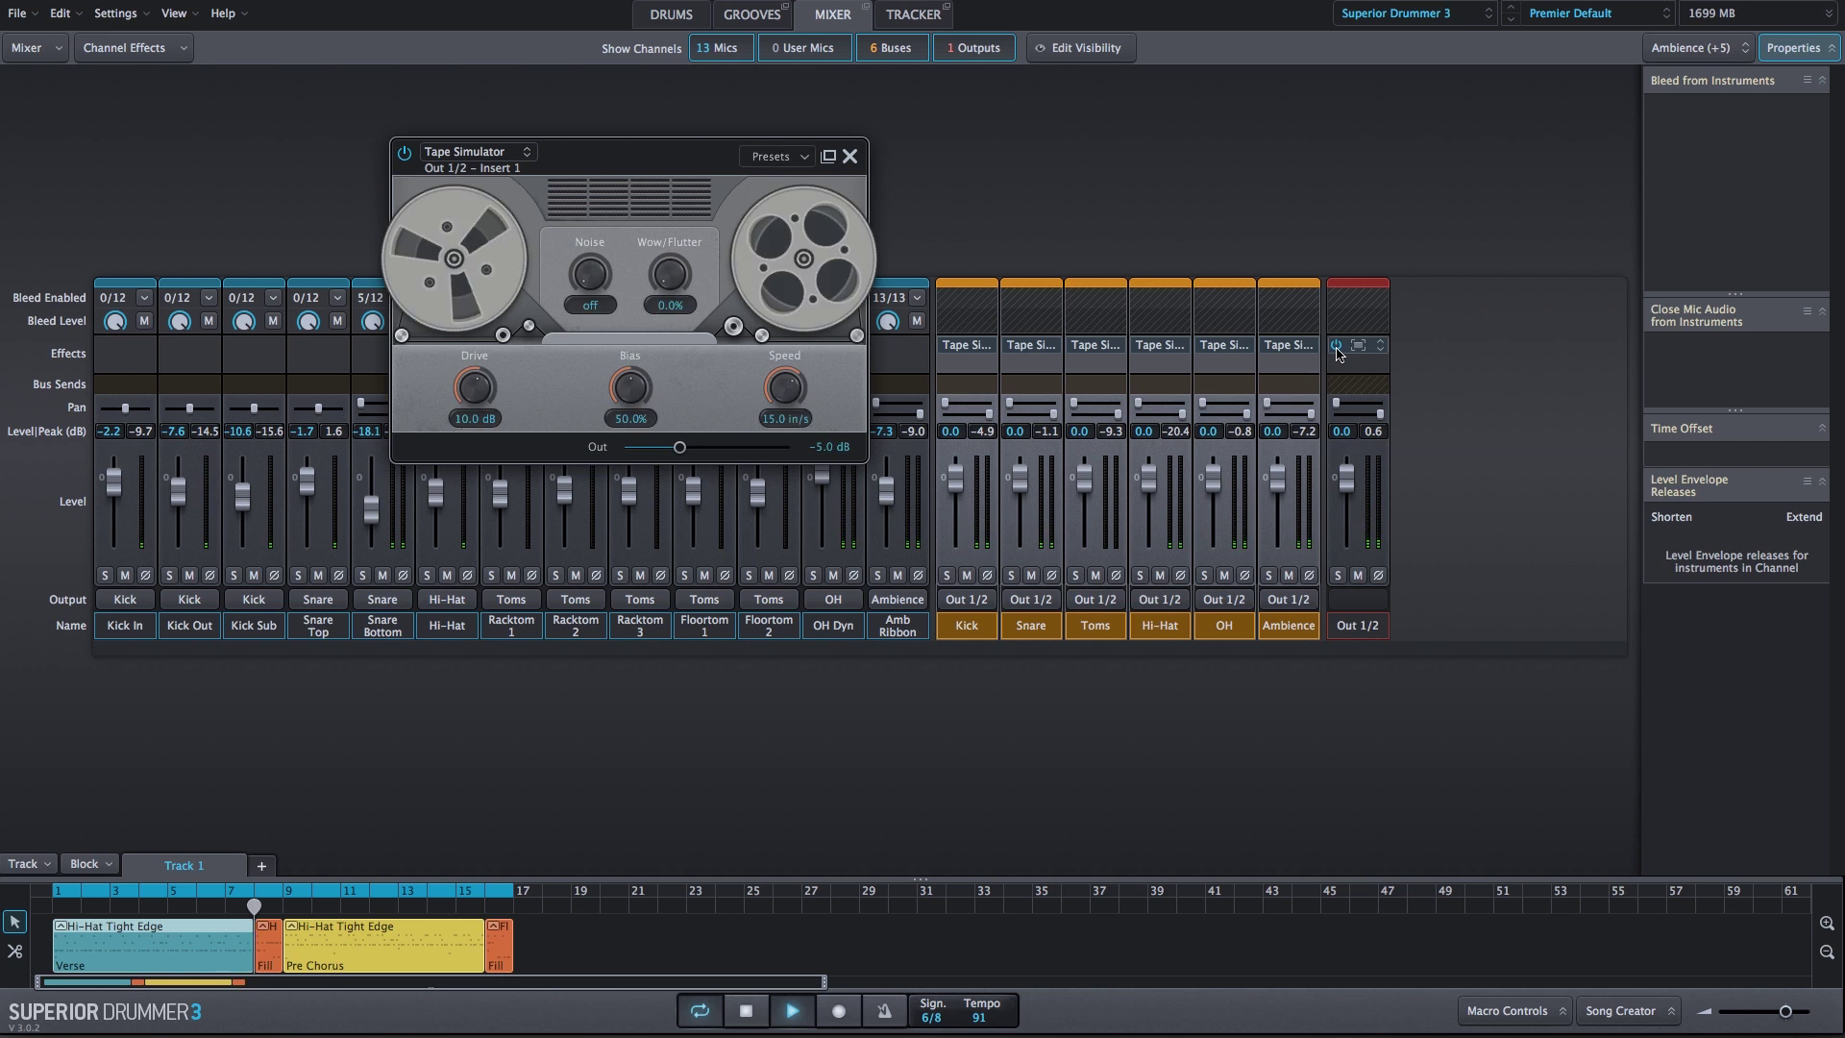
- Clear the bus effects, then compare with undo/redo, ending with the bus Tape Simulators restored
click(124, 50)
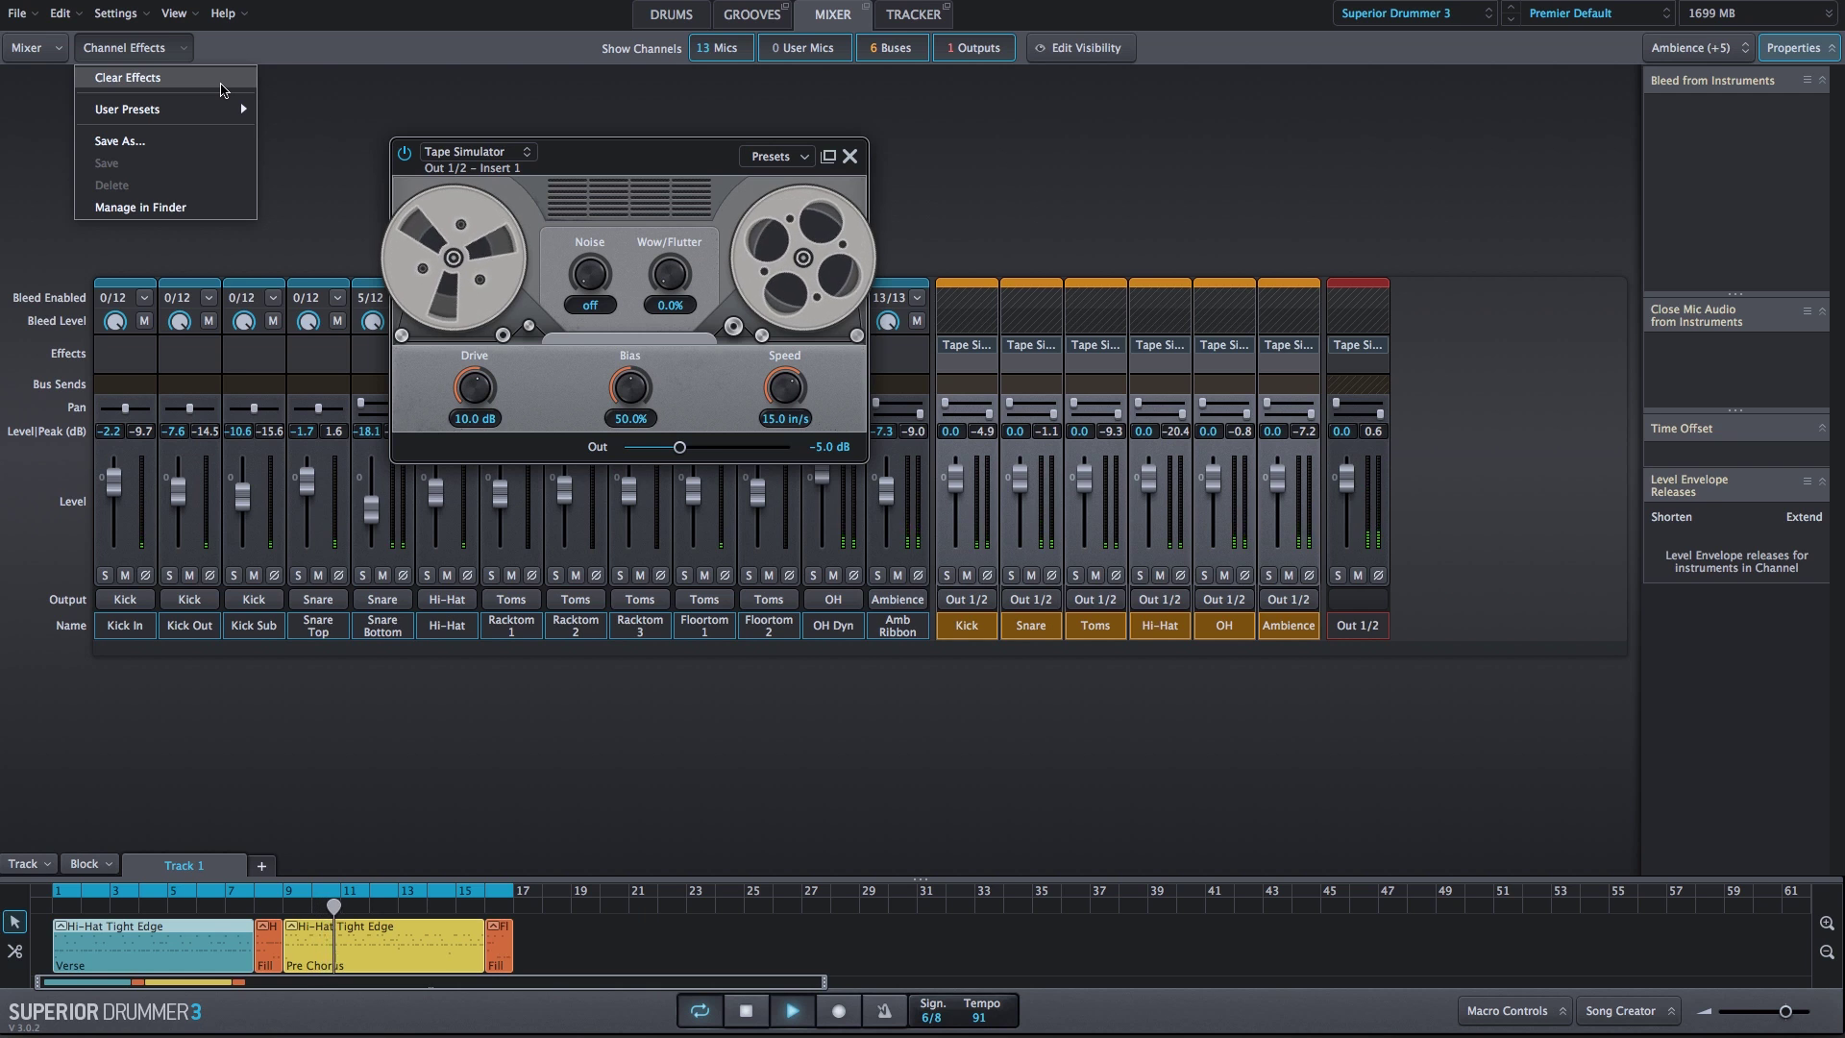
click(221, 85)
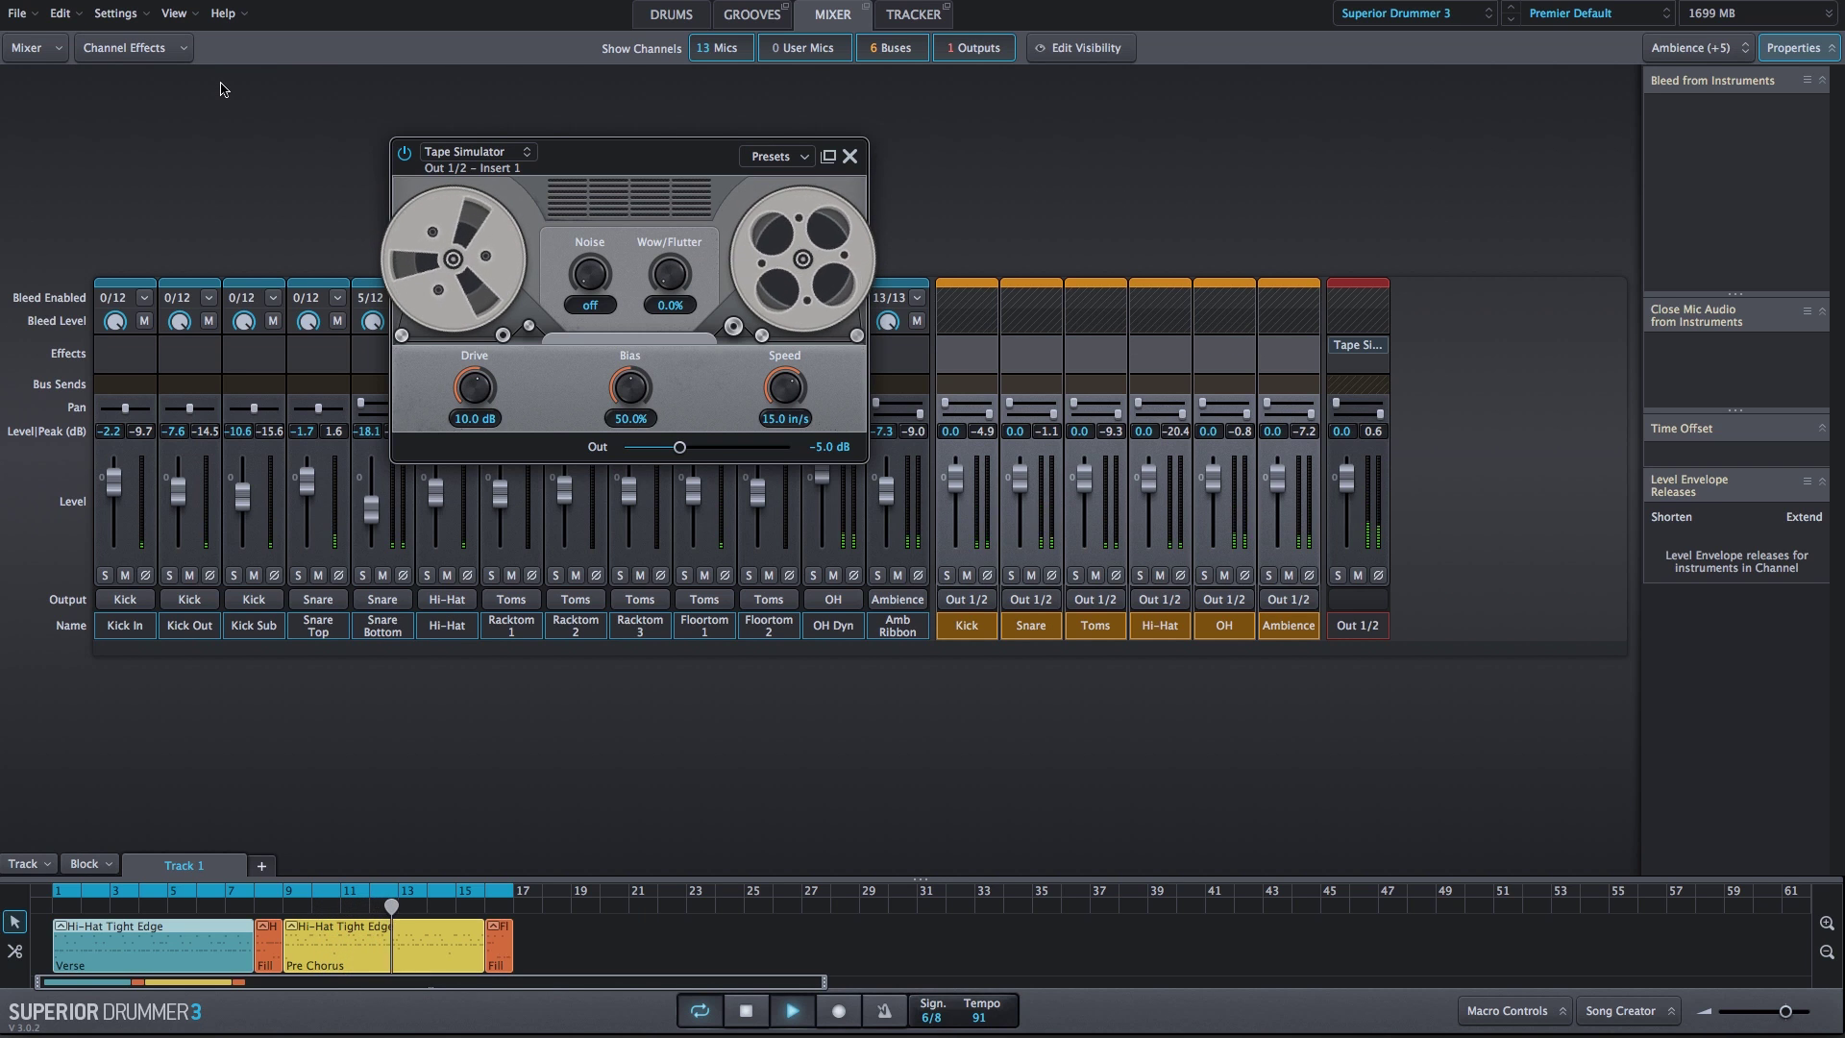
key(ctrl+z)
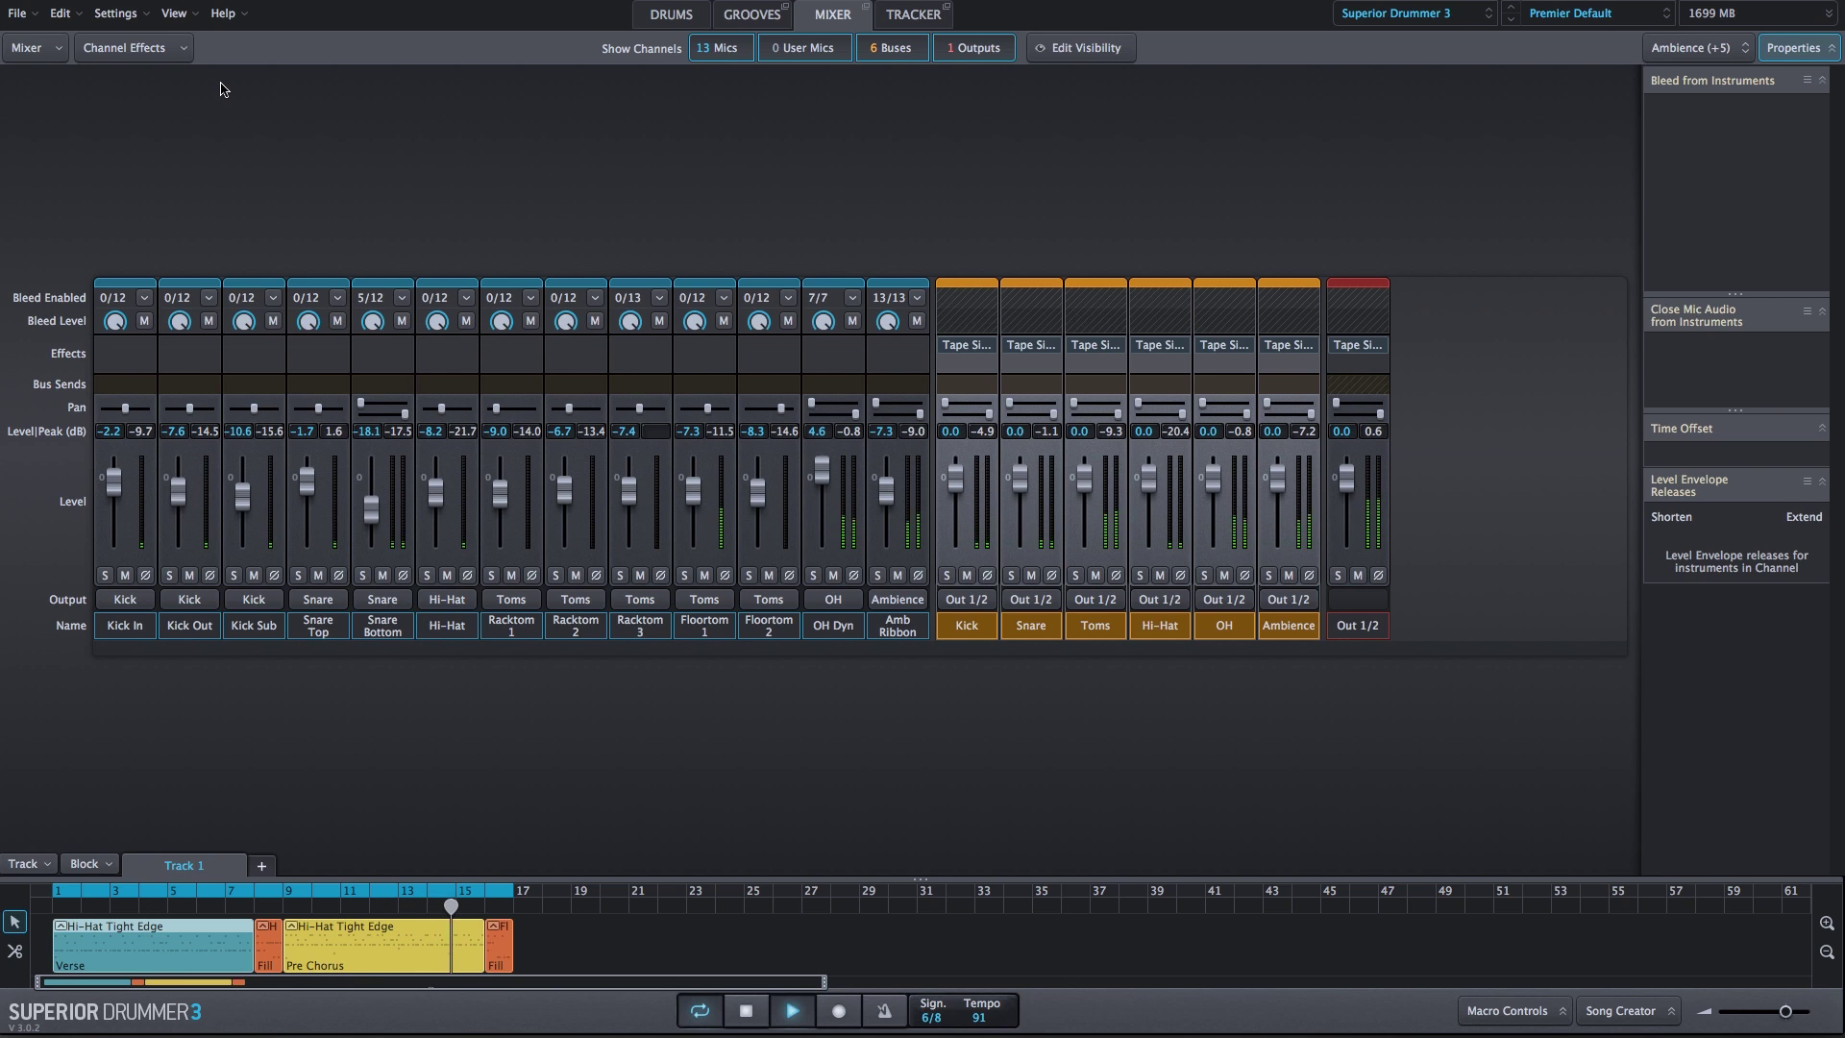
key(ctrl+z)
key(ctrl+shift+z)
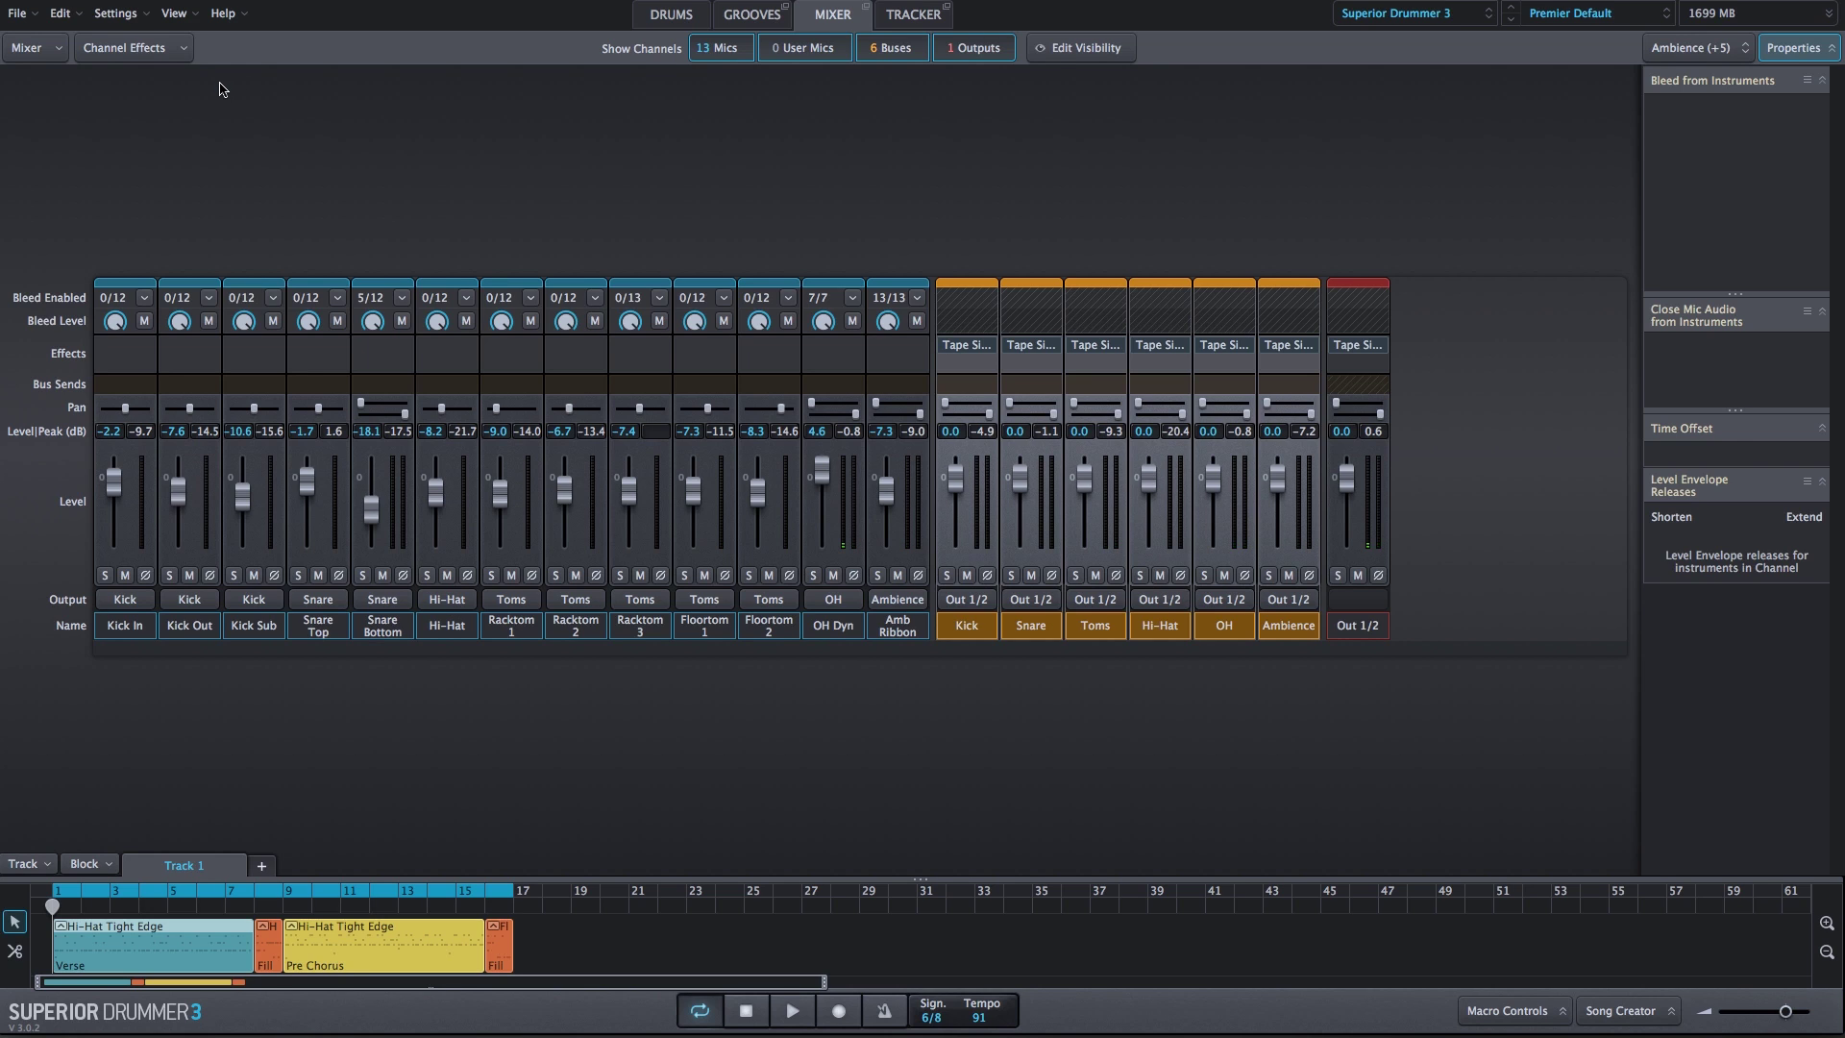
click(1358, 346)
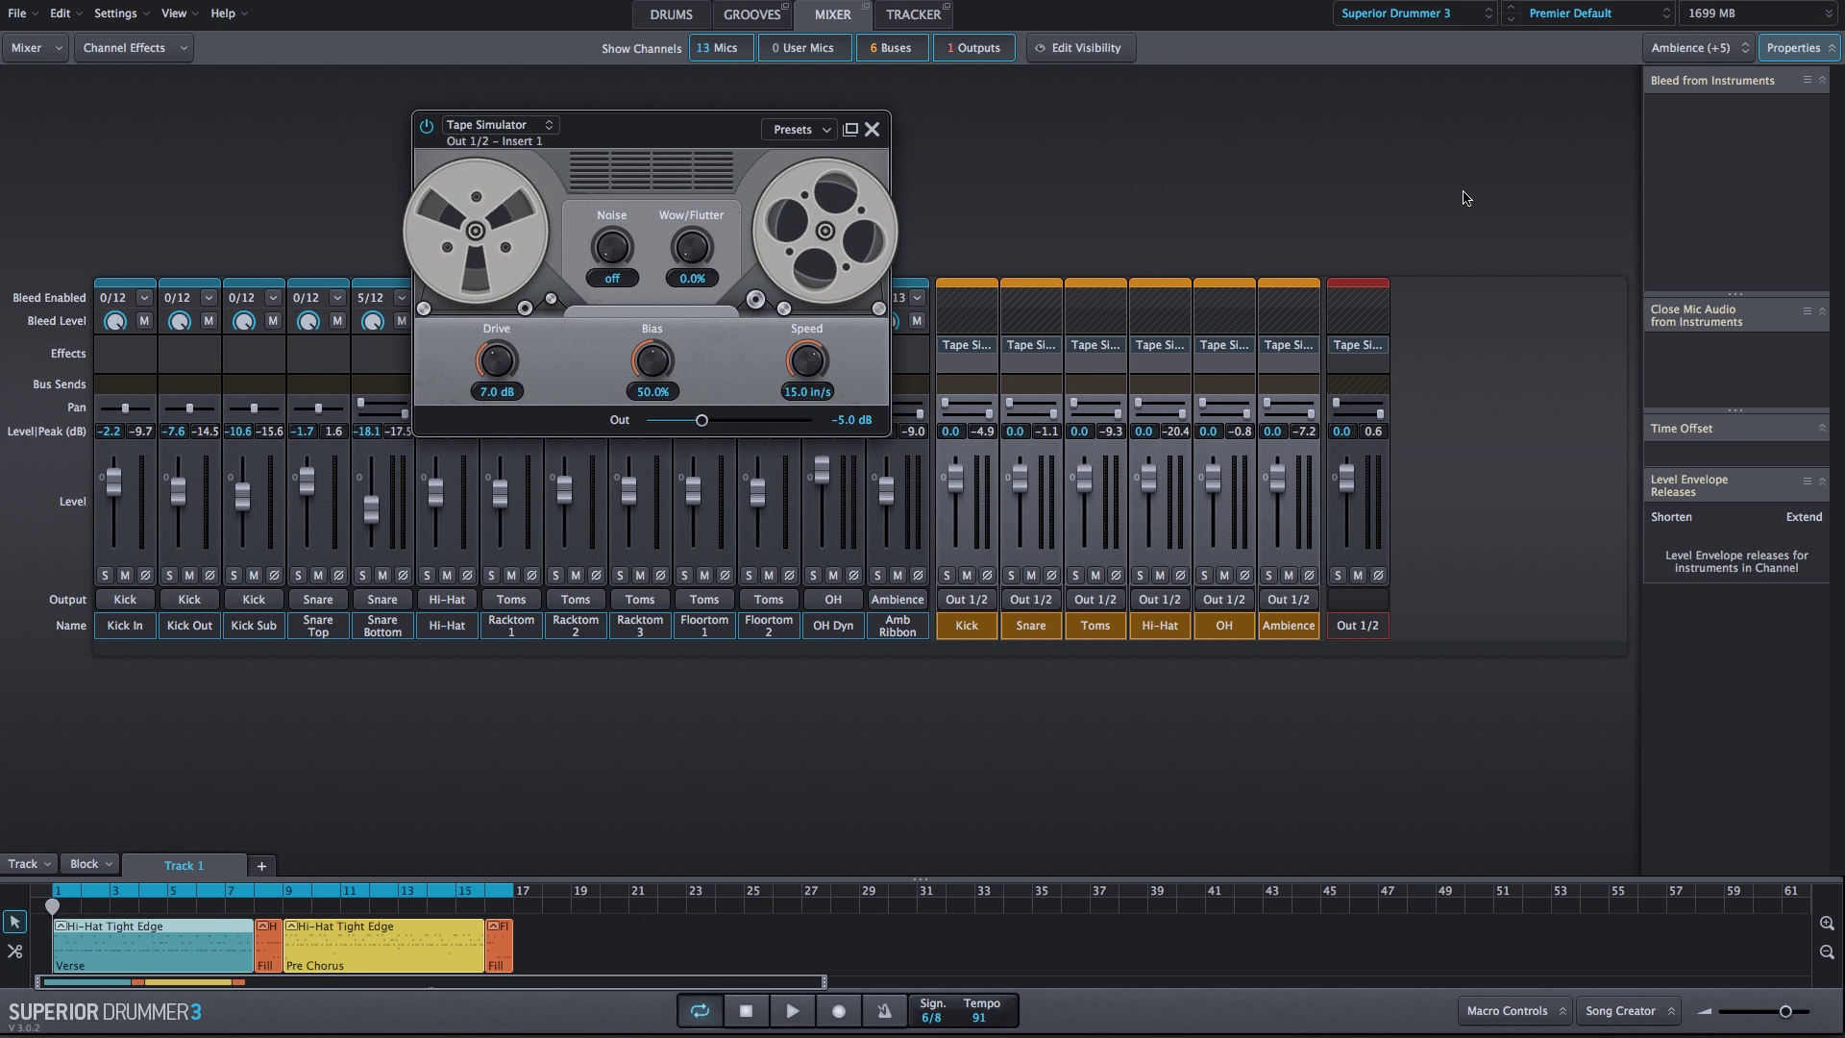
key(space)
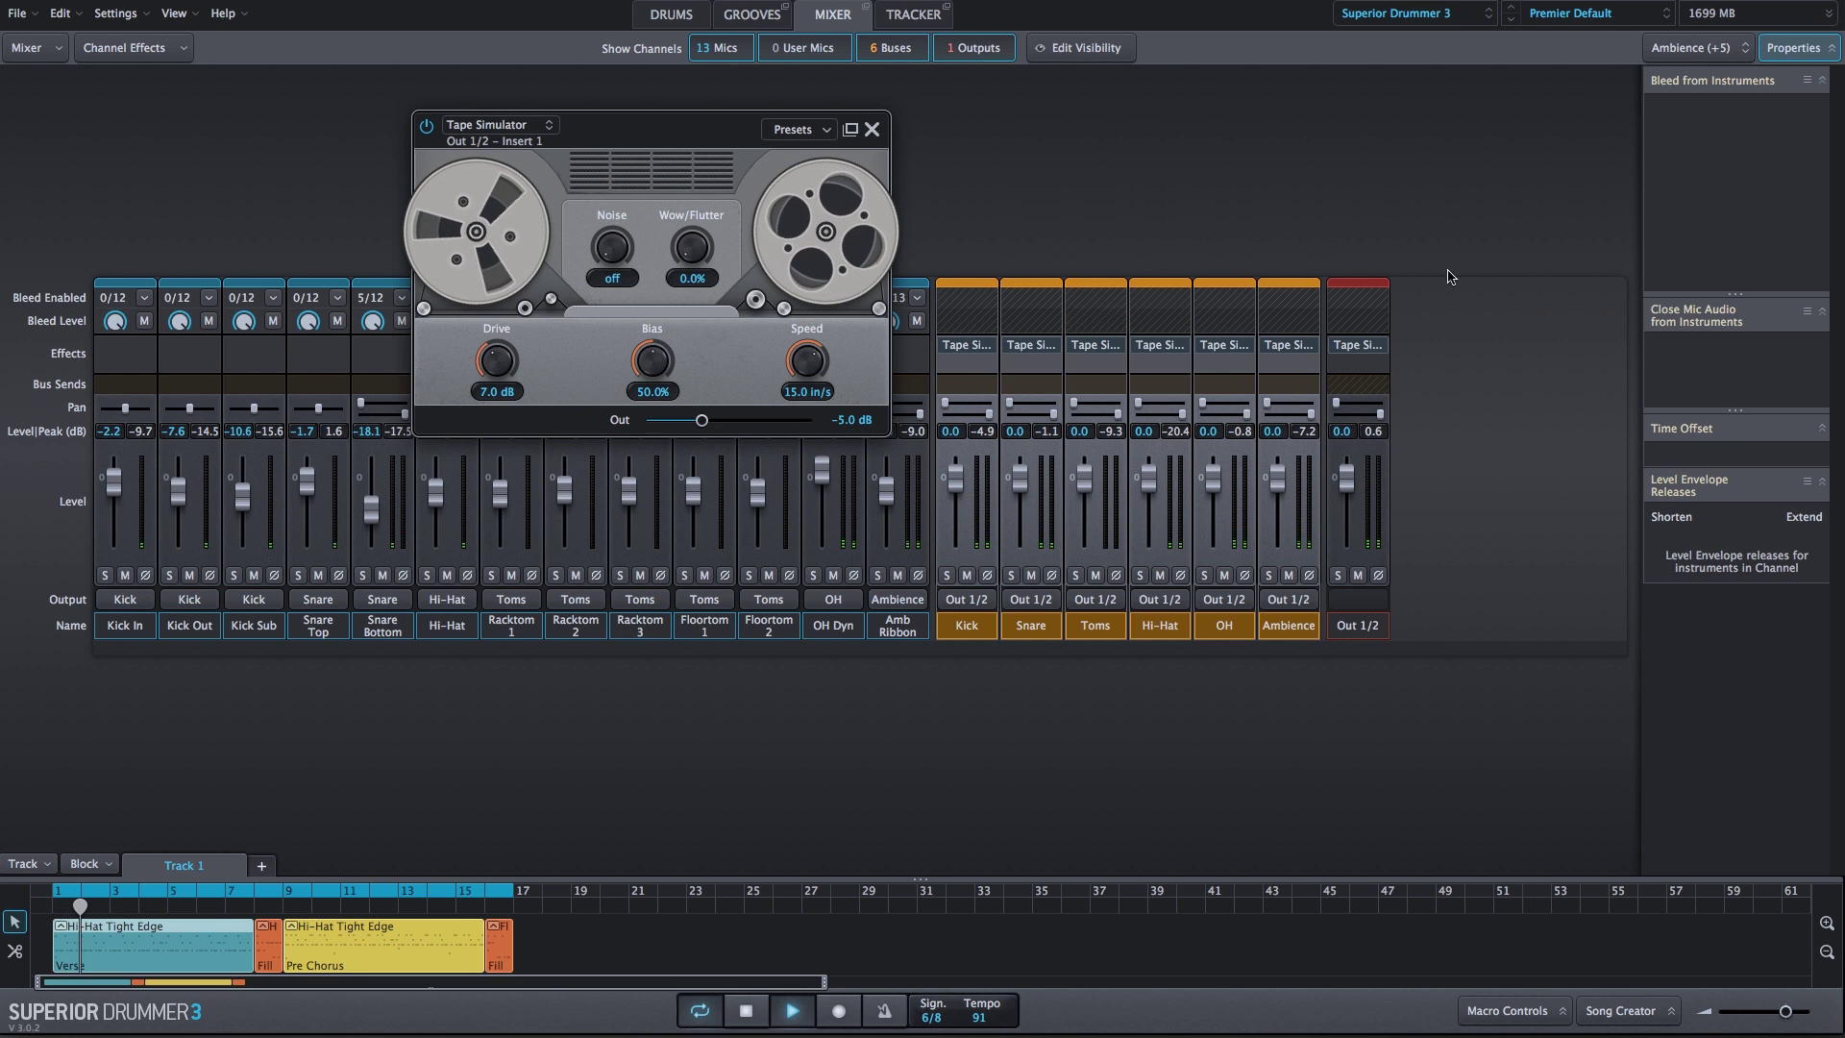
click(1334, 352)
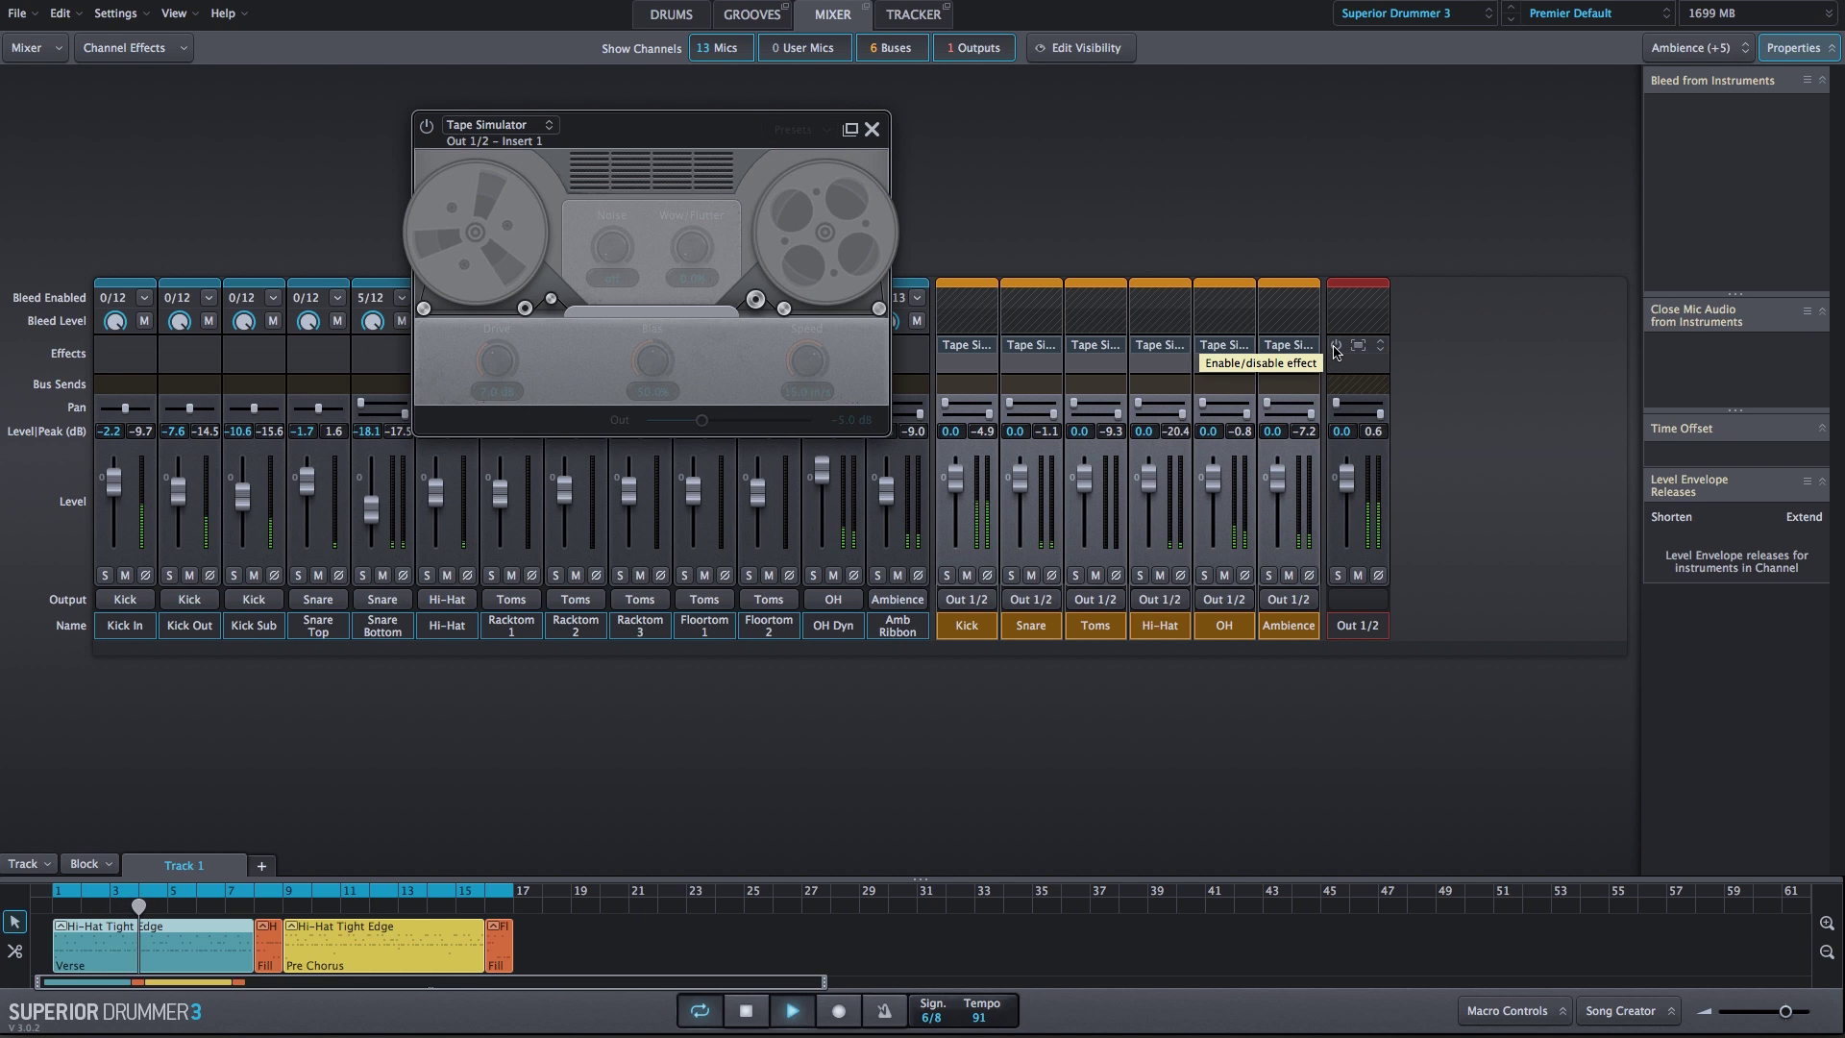
click(1334, 352)
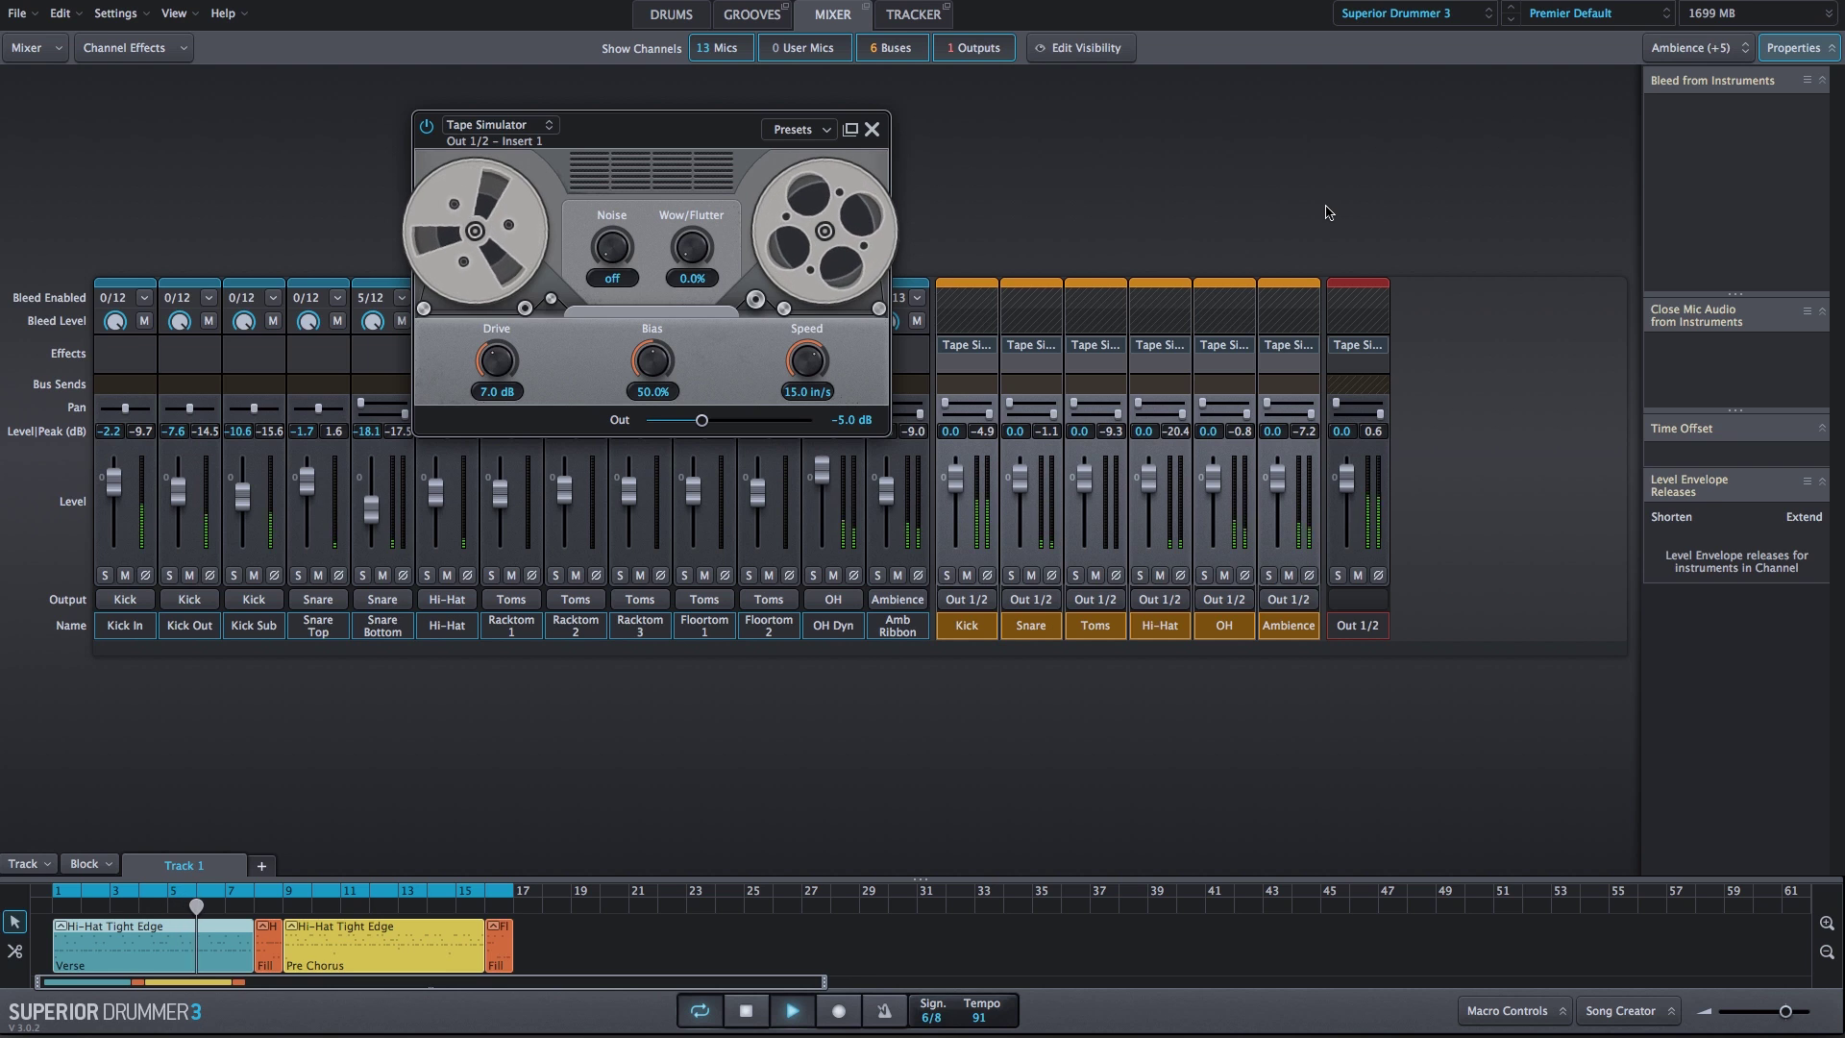
mouse_move(1339, 351)
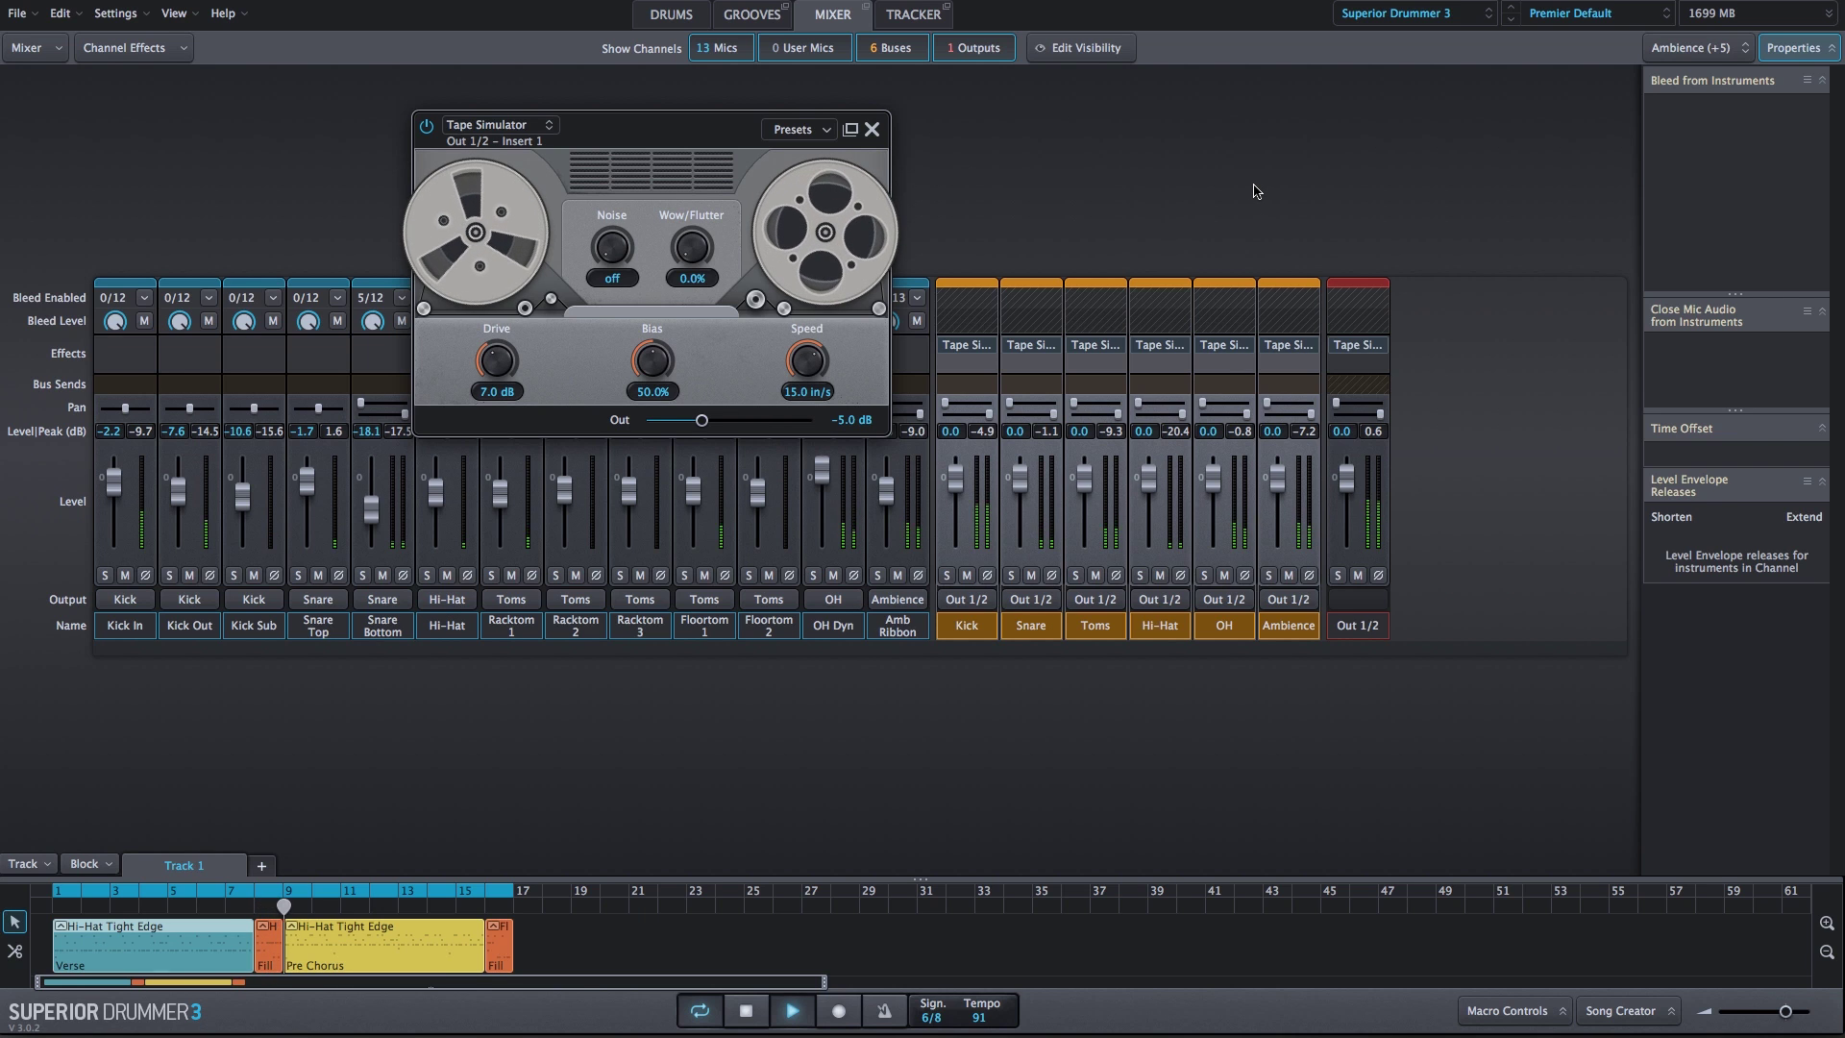
key(space)
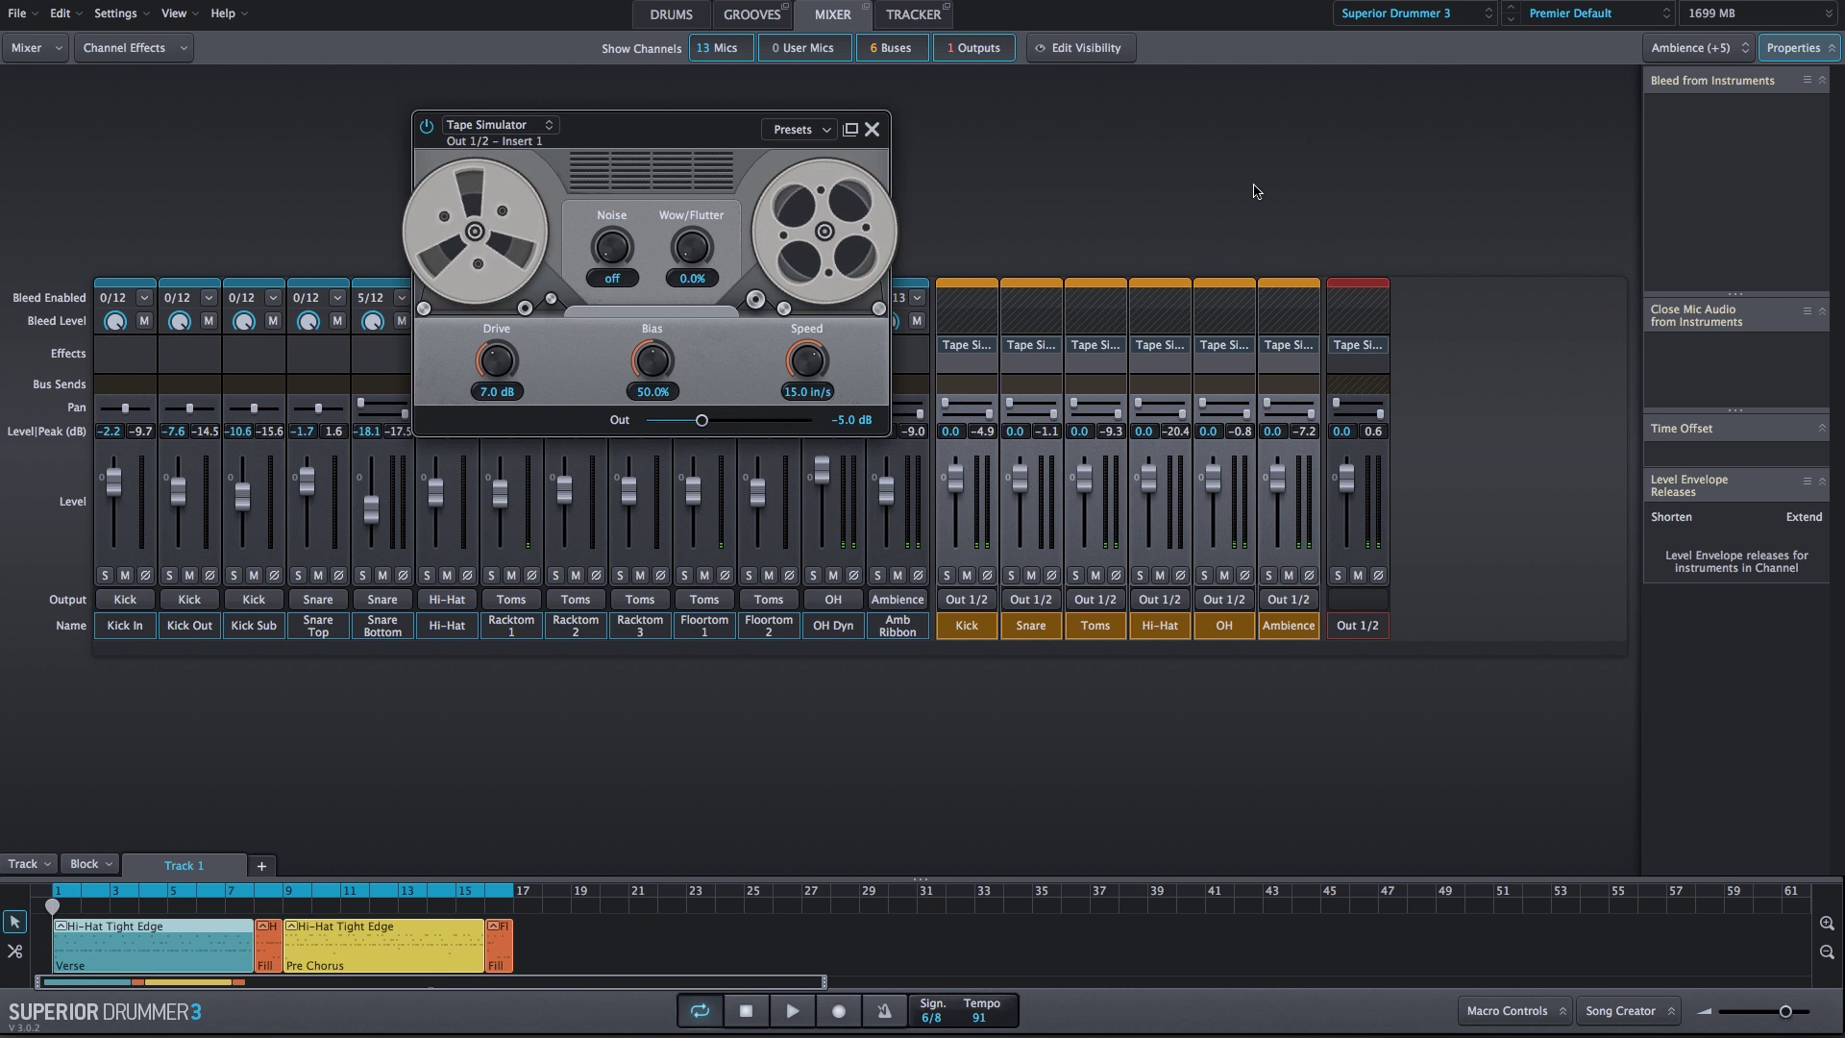